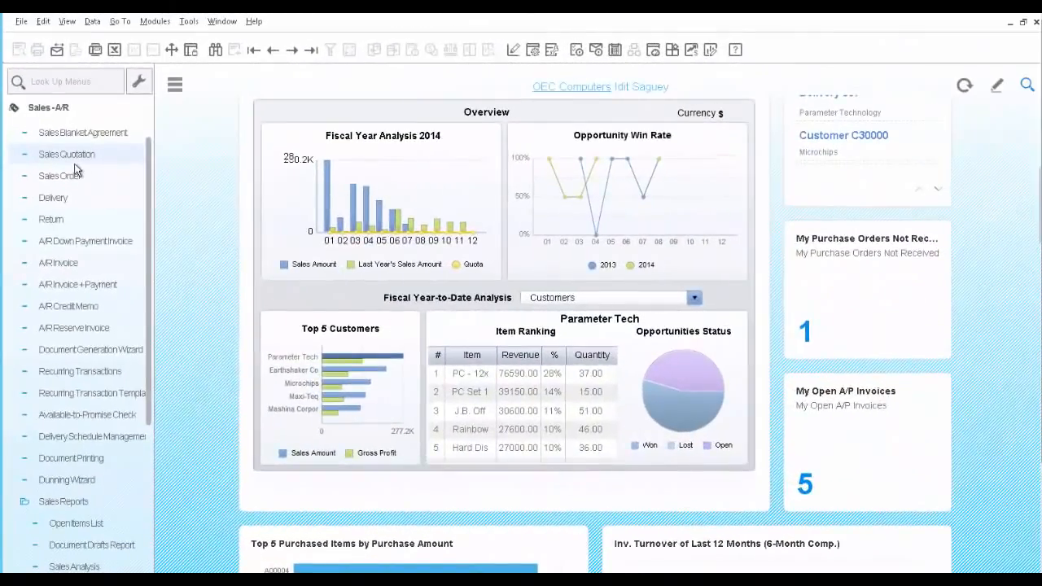
- Start a new sales quotation and choose Earthshaker Corporation from the business partner list as the customer
{"action": "left_click", "coordinate": [73, 159]}
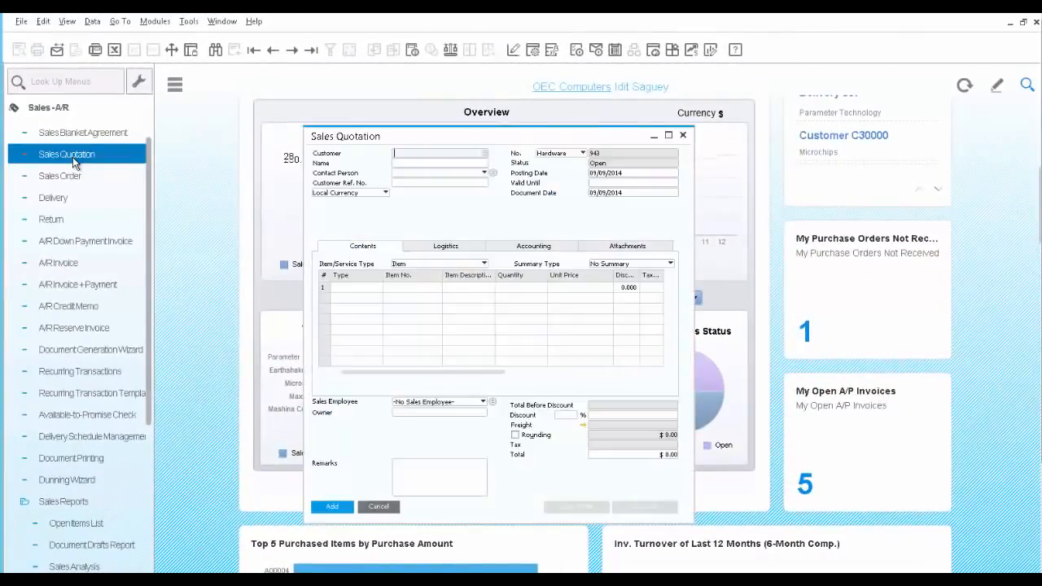
{"action": "left_click", "coordinate": [484, 153]}
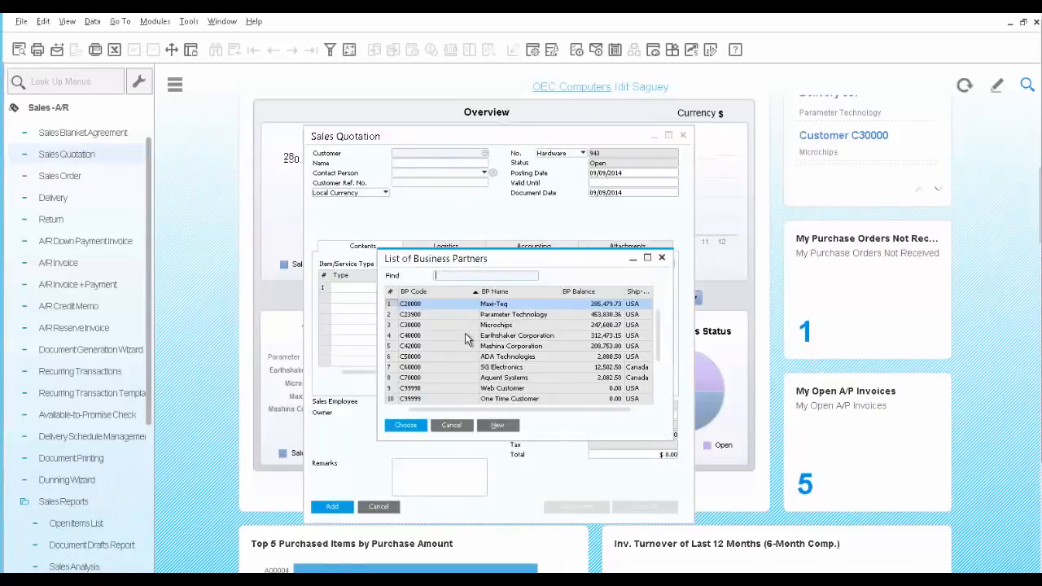
{"action": "left_click", "coordinate": [467, 335]}
{"action": "left_click", "coordinate": [407, 428]}
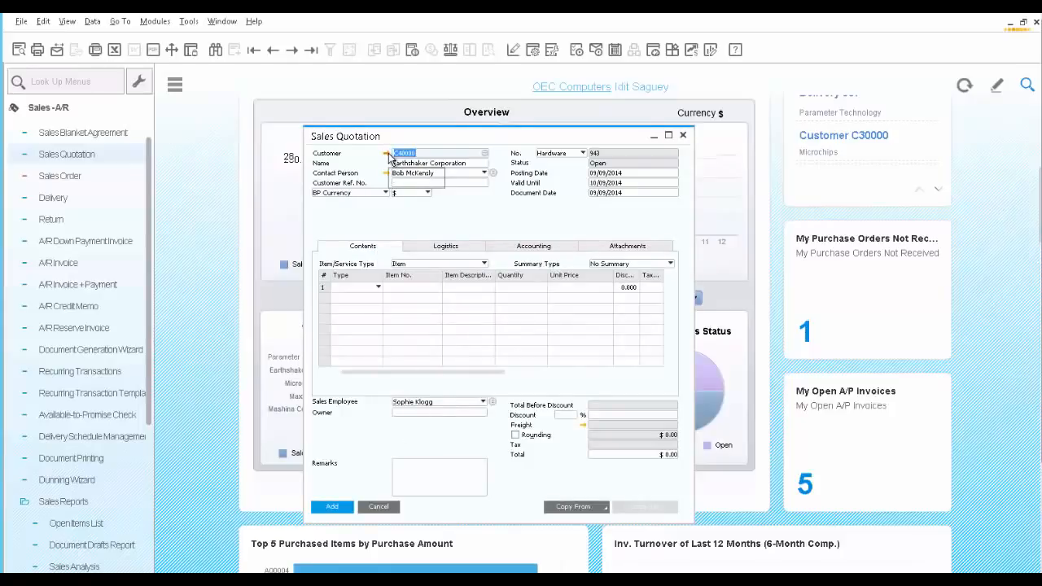
- Open the customer's business partner master data and review its contact persons, addresses and payment terms
{"action": "left_click", "coordinate": [386, 154]}
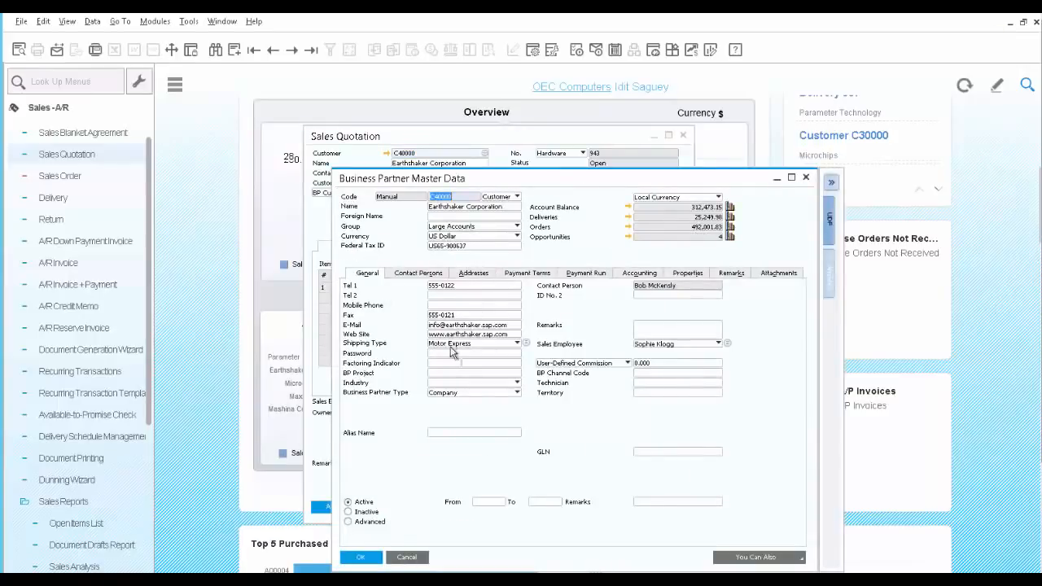
{"action": "left_click", "coordinate": [427, 275]}
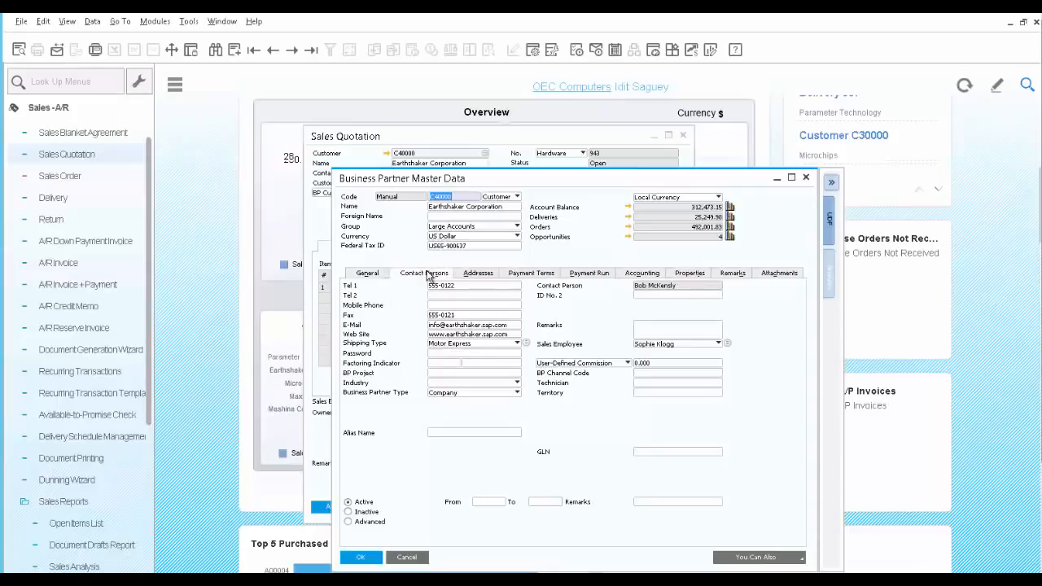
{"action": "left_click", "coordinate": [477, 275]}
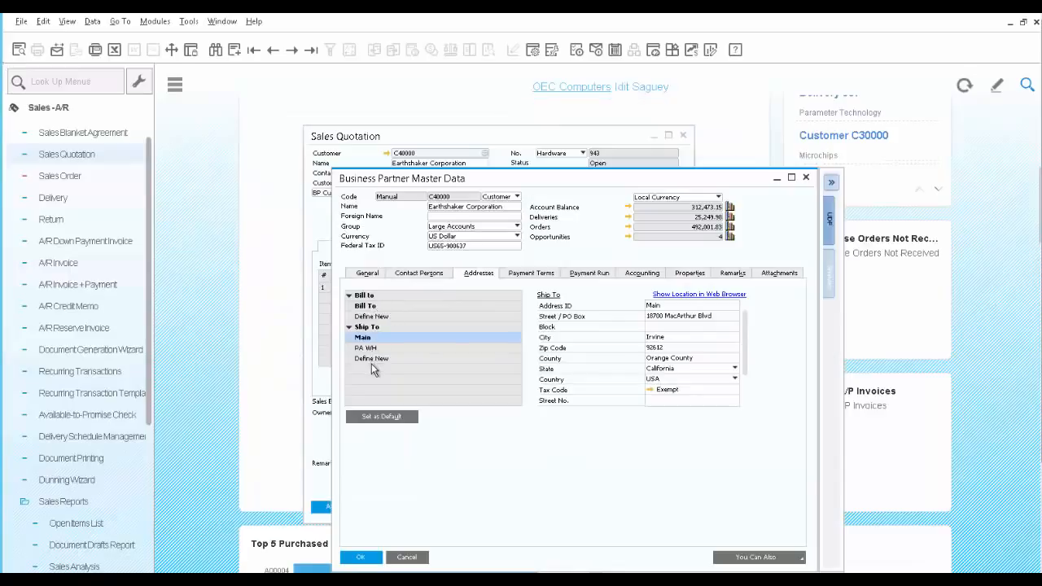
{"action": "left_click", "coordinate": [531, 275]}
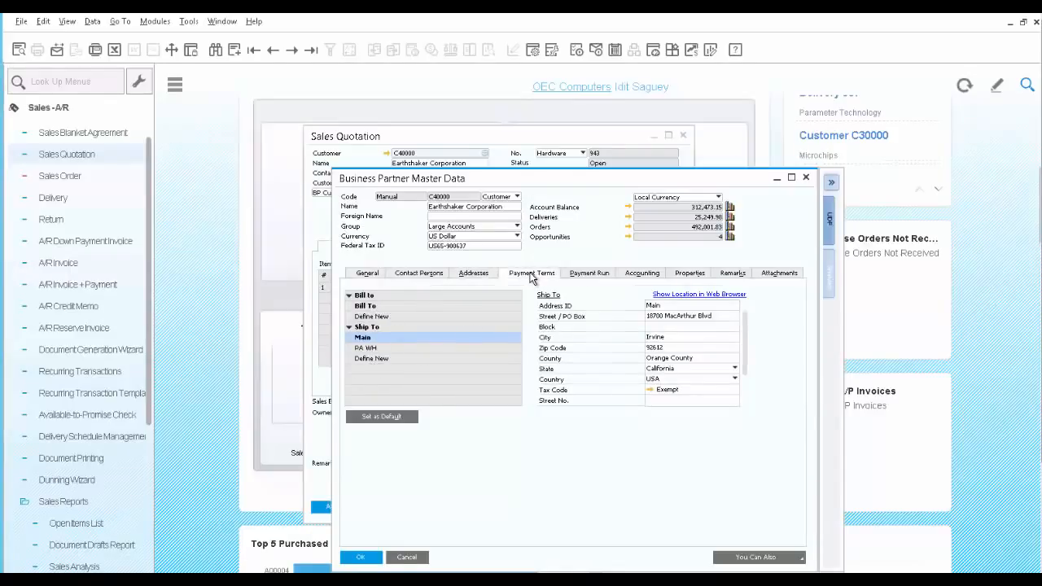
- Review the customer's BPBalances and Sales Amounts analytics charts, and close the business partner master data
{"action": "left_click", "coordinate": [831, 279]}
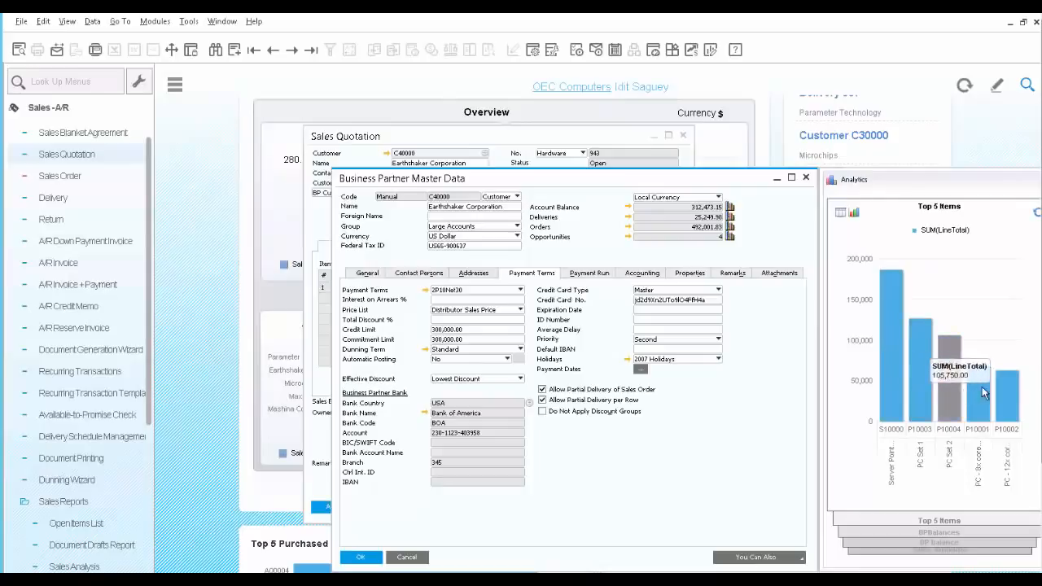
{"action": "left_click", "coordinate": [935, 534]}
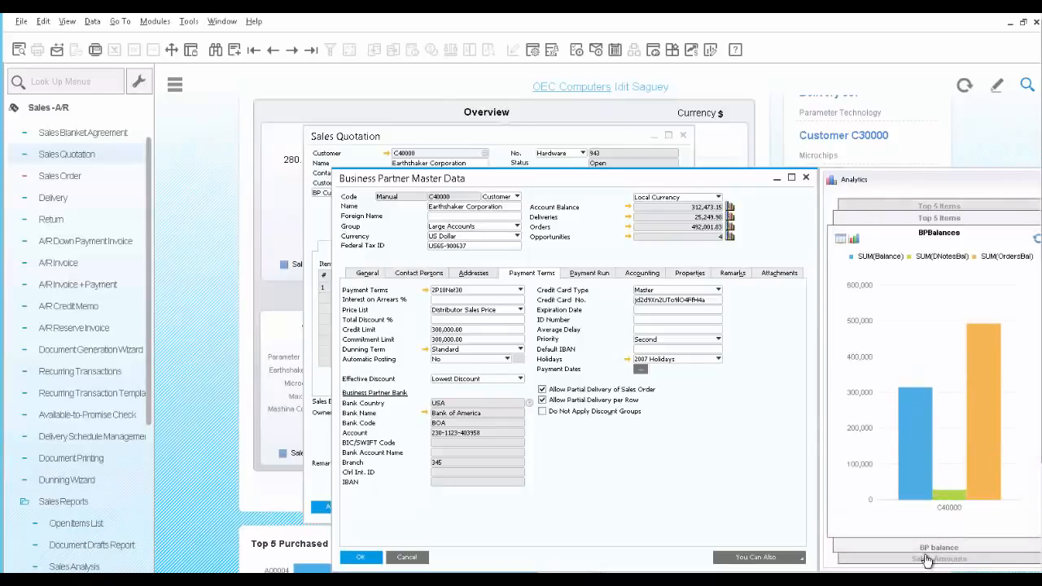
{"action": "left_click", "coordinate": [927, 561]}
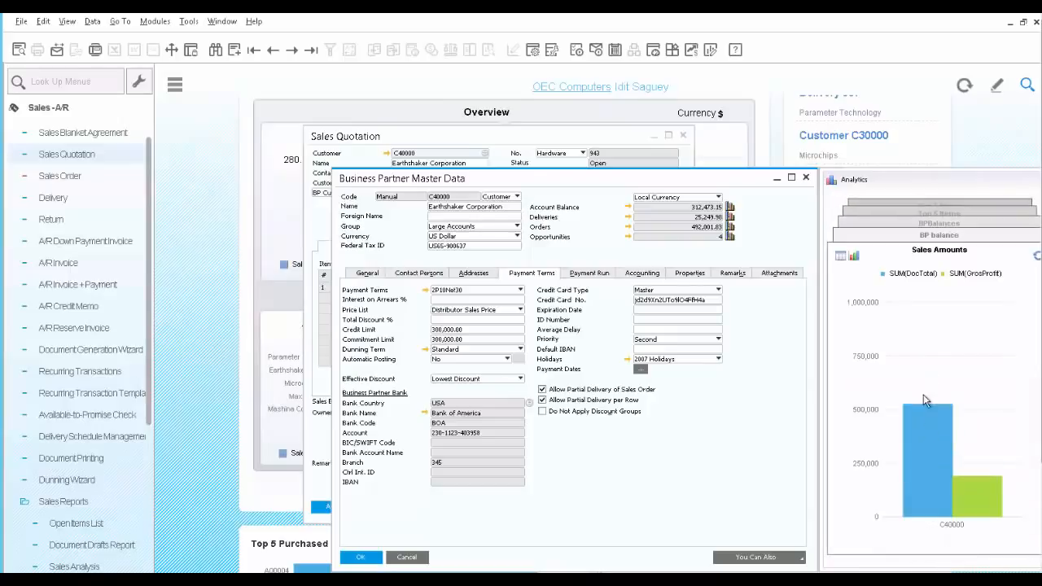
{"action": "mouse_move", "coordinate": [926, 427]}
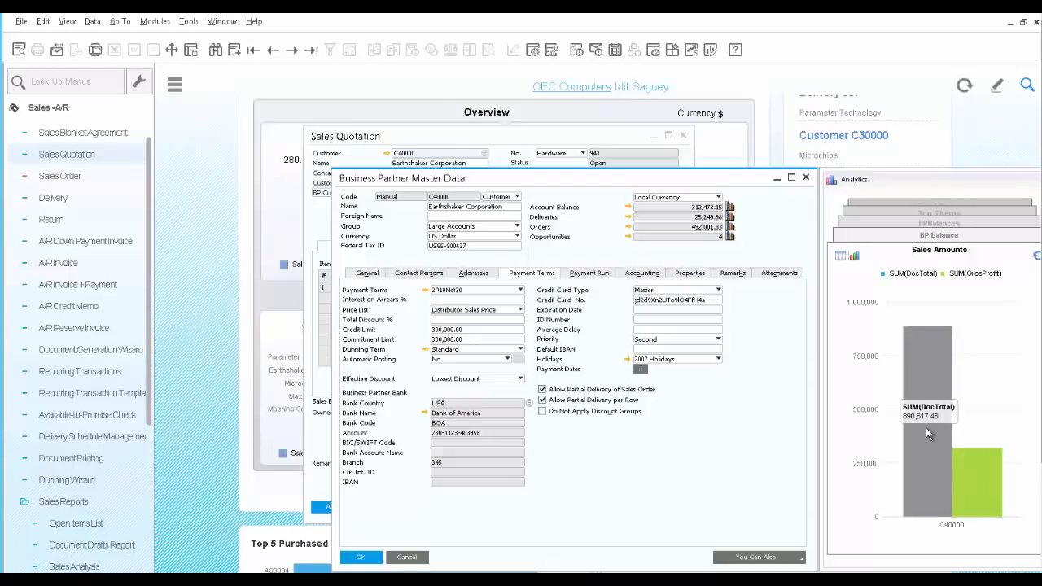
{"action": "left_click", "coordinate": [806, 179]}
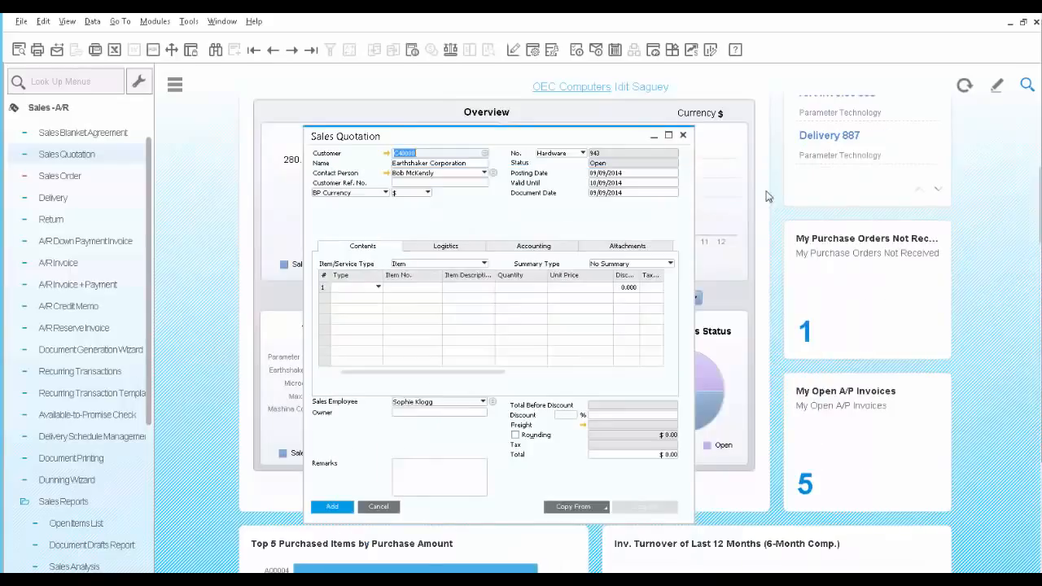
- Add item S10000, Server Point 10000 Premium, to the first row of the quotation
{"action": "left_click", "coordinate": [416, 290]}
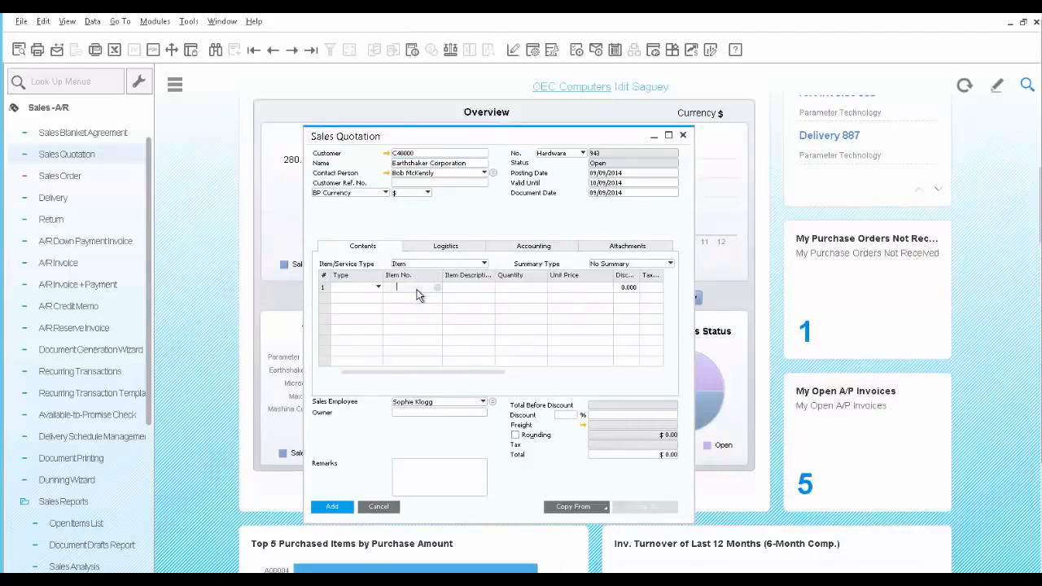
{"action": "type", "text": "S1"}
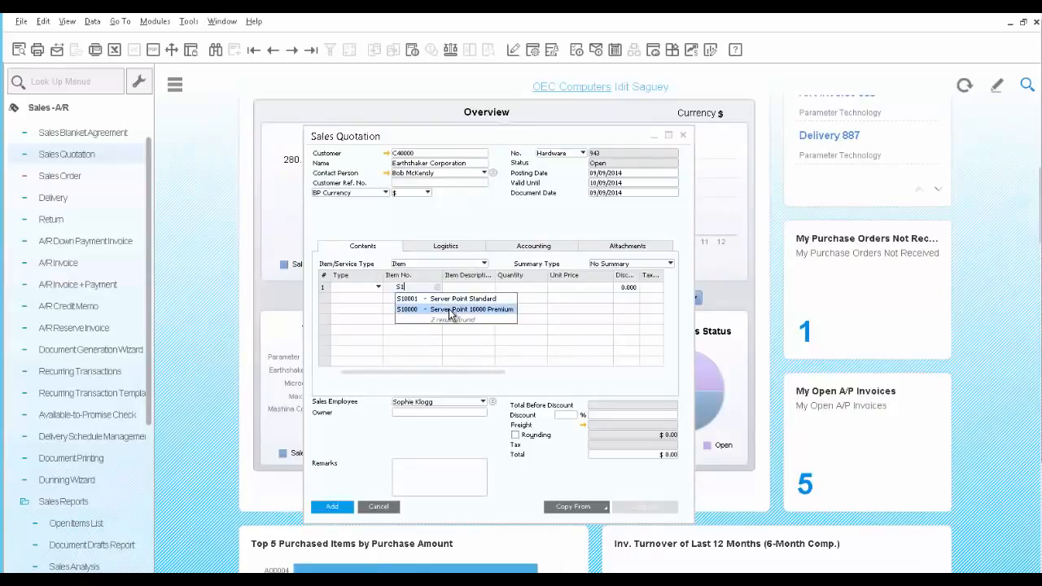
{"action": "left_click", "coordinate": [450, 311]}
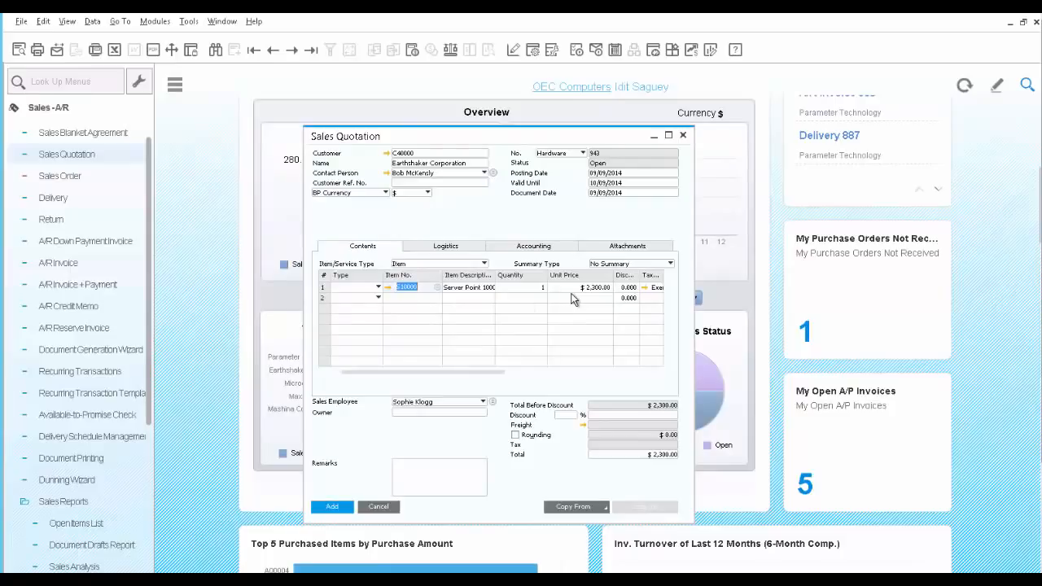
- Make the second quotation row an Alternative row with item S10001, Server Point Standard
{"action": "left_click", "coordinate": [378, 299]}
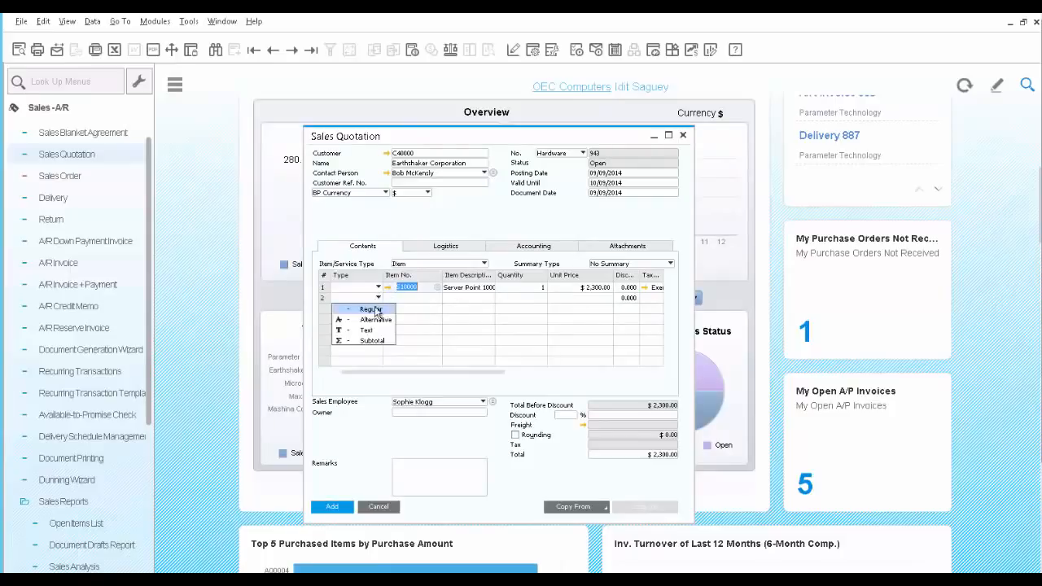
{"action": "left_click", "coordinate": [376, 320]}
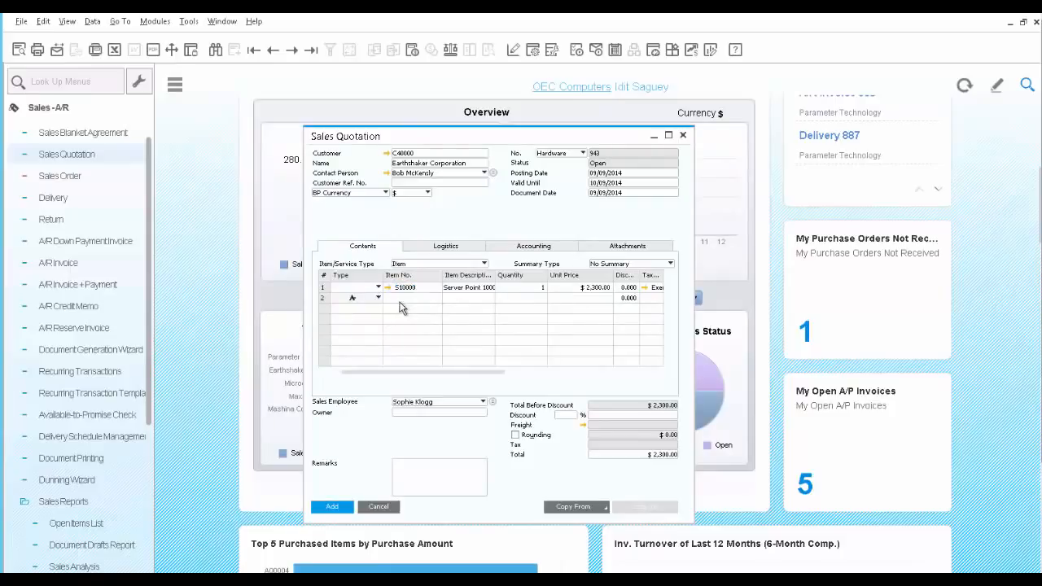
{"action": "left_click", "coordinate": [402, 300]}
{"action": "type", "text": "S1"}
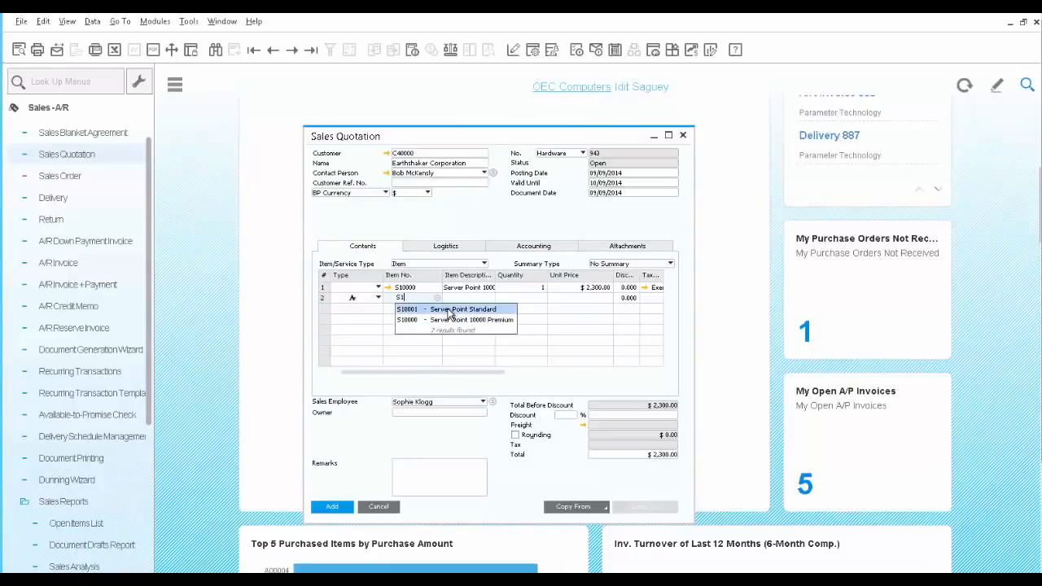
{"action": "left_click", "coordinate": [447, 311]}
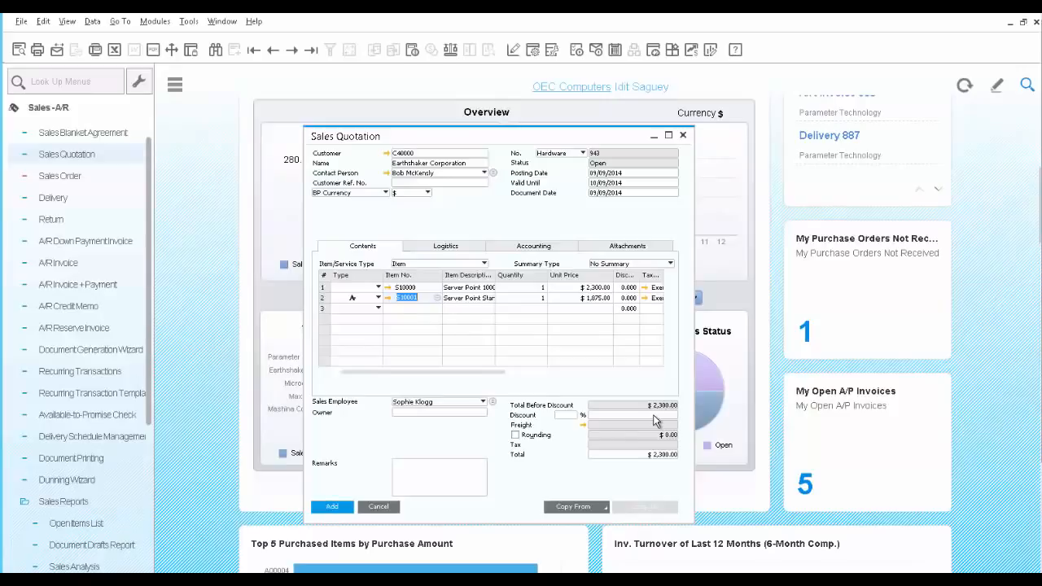
- Set the quotation's overall discount to 5%
{"action": "left_click", "coordinate": [568, 416]}
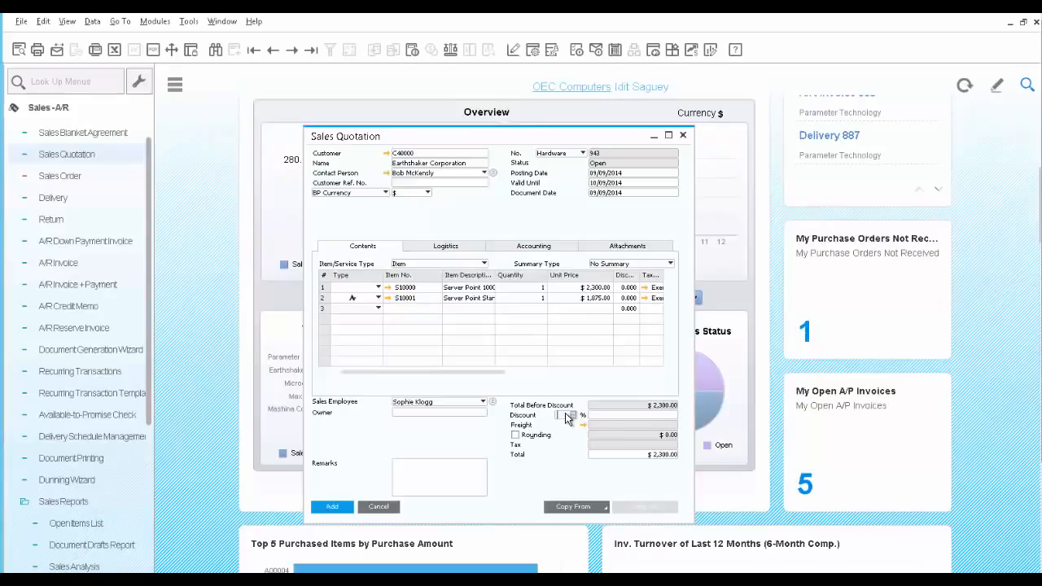
{"action": "type", "text": "5"}
{"action": "key", "text": "Tab"}
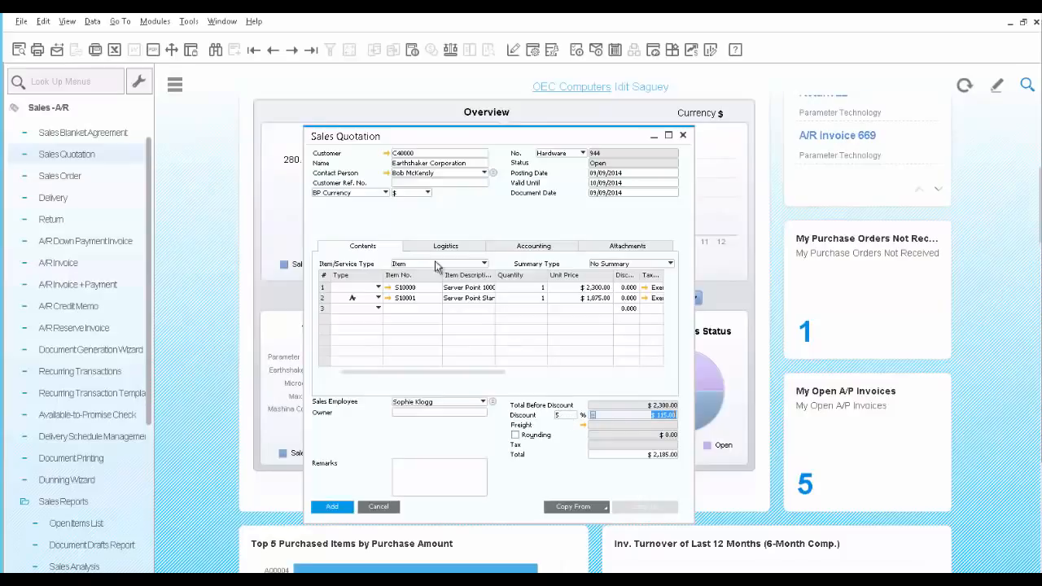
- Preview the quotation's print layout, close the preview and add the quotation
{"action": "left_click", "coordinate": [18, 50]}
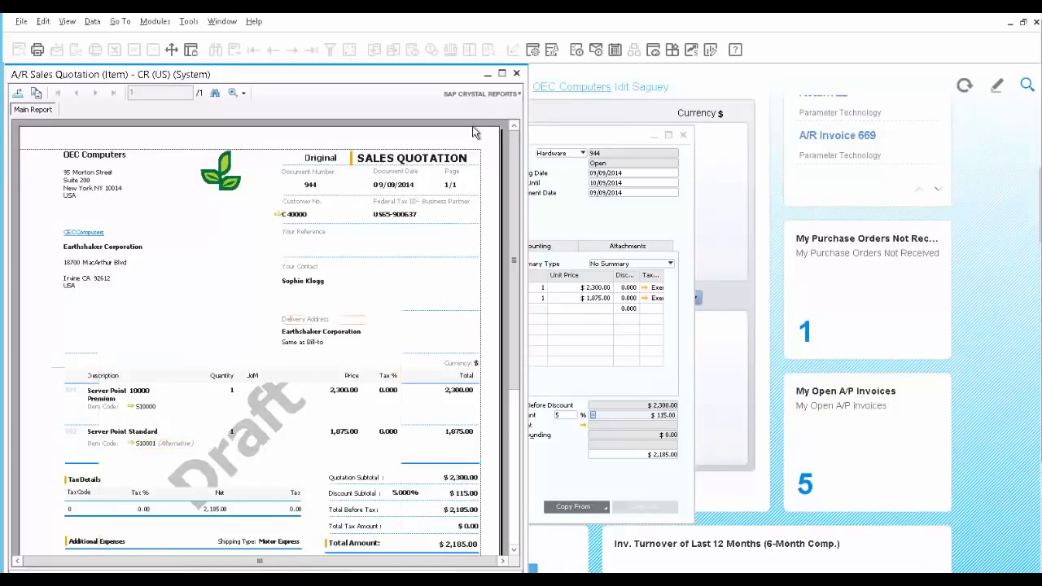
{"action": "left_click", "coordinate": [517, 75]}
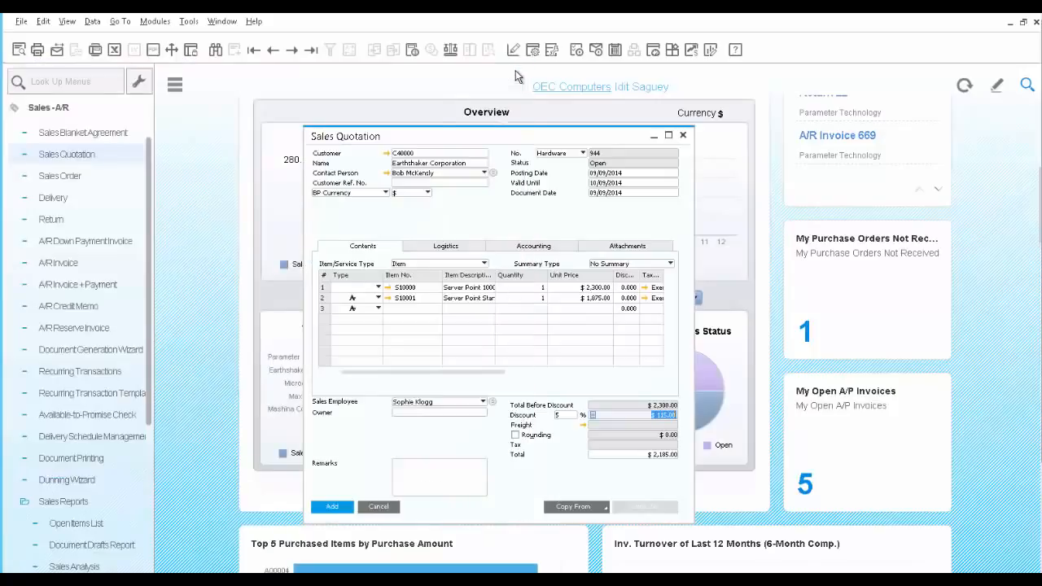
{"action": "left_click", "coordinate": [331, 508]}
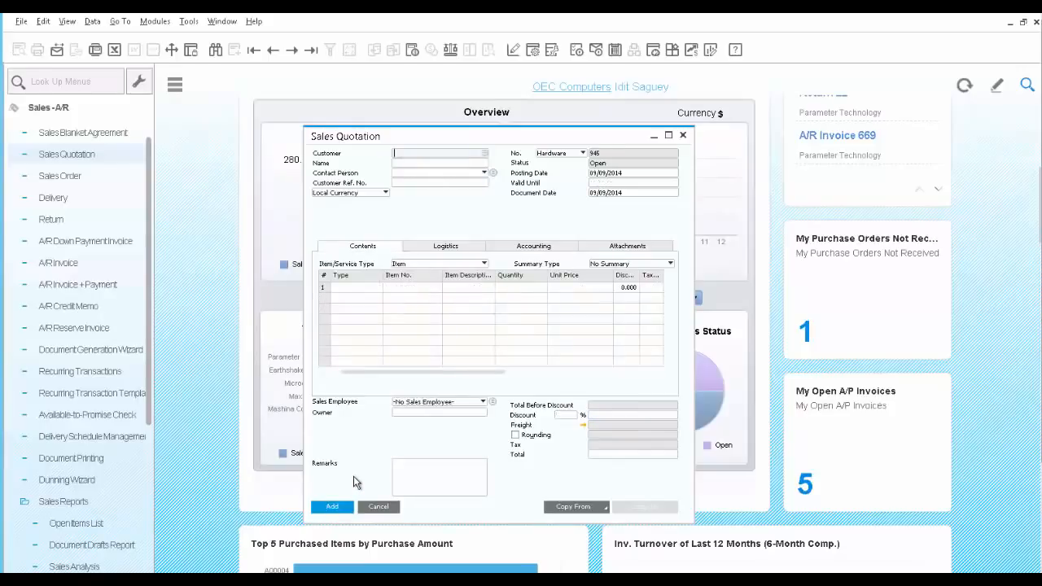
- Reopen the quotation just added and start an e-mail from it with an edited report attached
{"action": "left_click", "coordinate": [314, 50]}
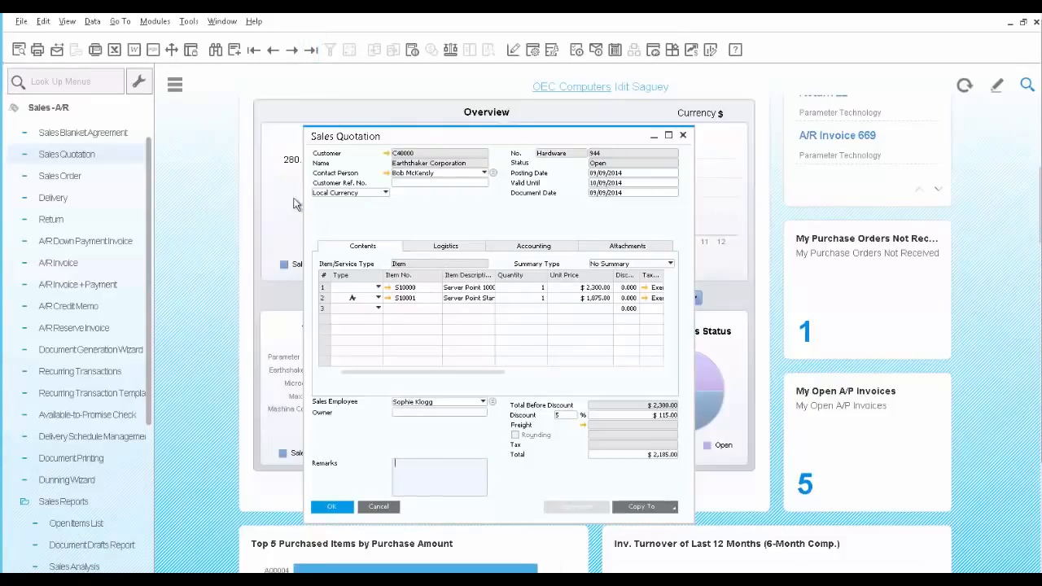
{"action": "left_click", "coordinate": [56, 51]}
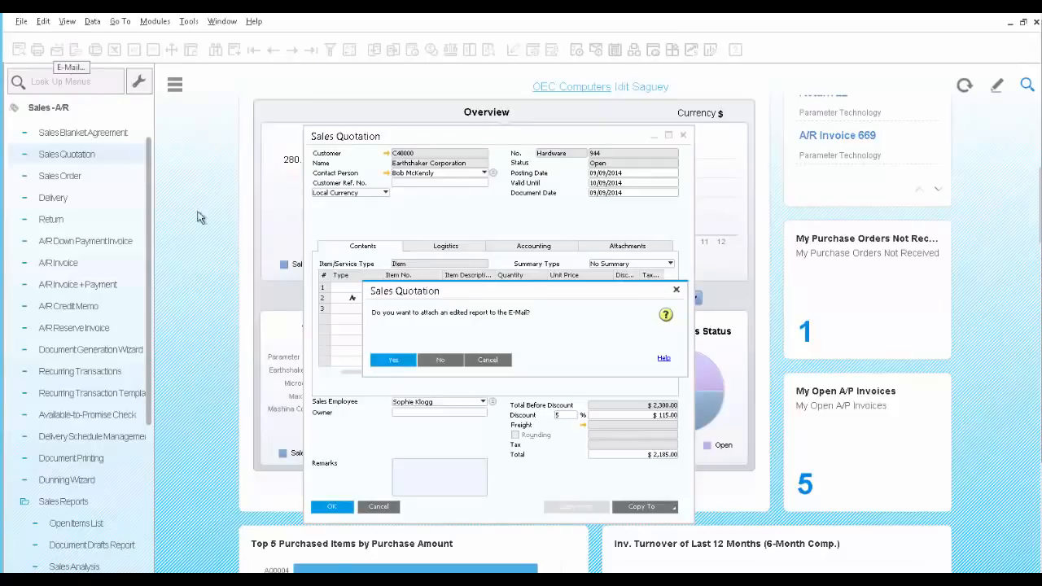
{"action": "left_click", "coordinate": [390, 361]}
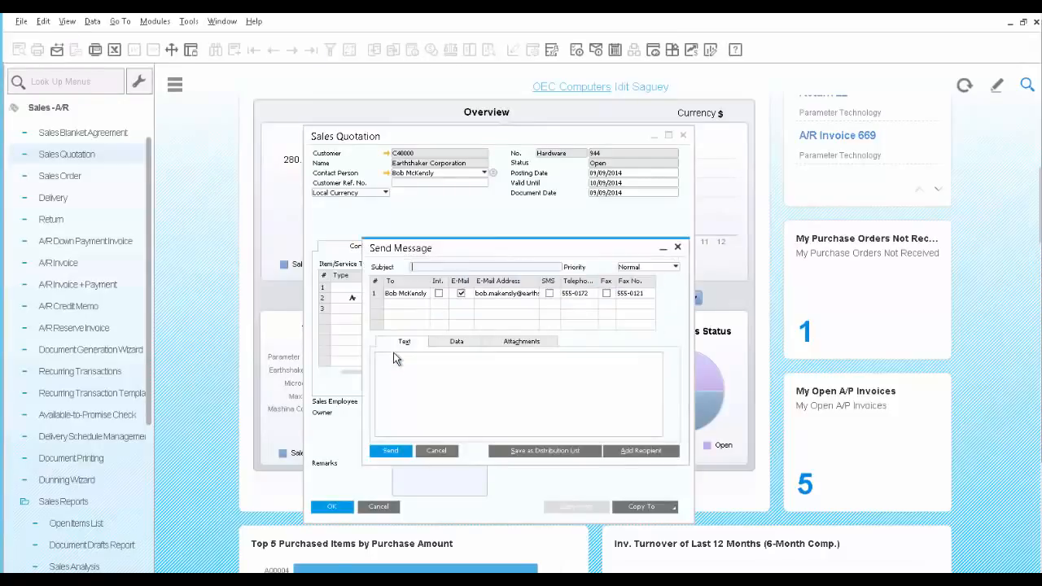
- Give the message the subject "Quotaion for servers" and the text "Attach please find quotation for 2 servers per your request"
{"action": "left_click", "coordinate": [376, 294]}
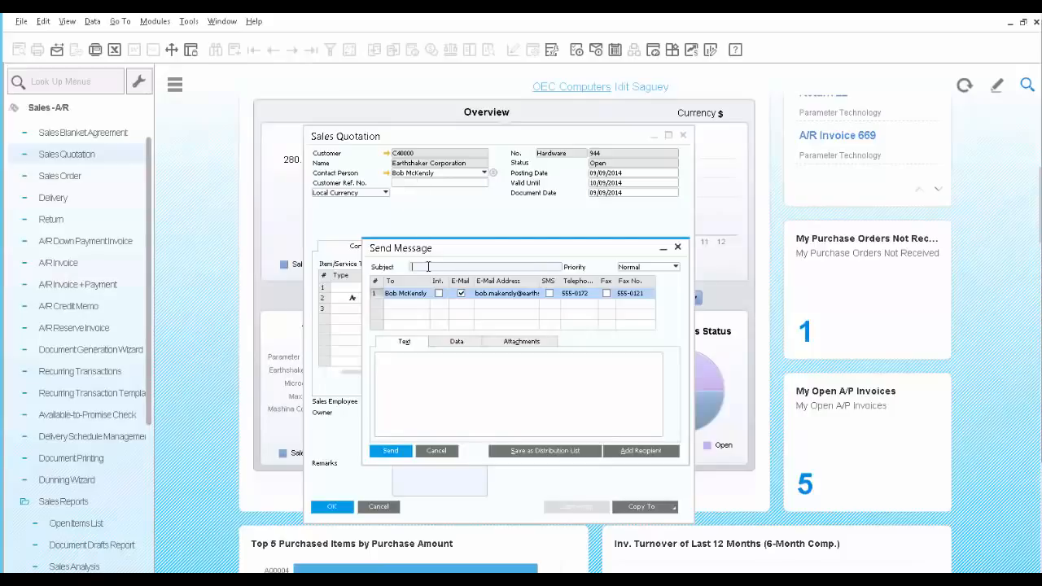
{"action": "type", "text": "Quotation for servers"}
{"action": "left_click", "coordinate": [446, 380]}
{"action": "type", "text": "At"}
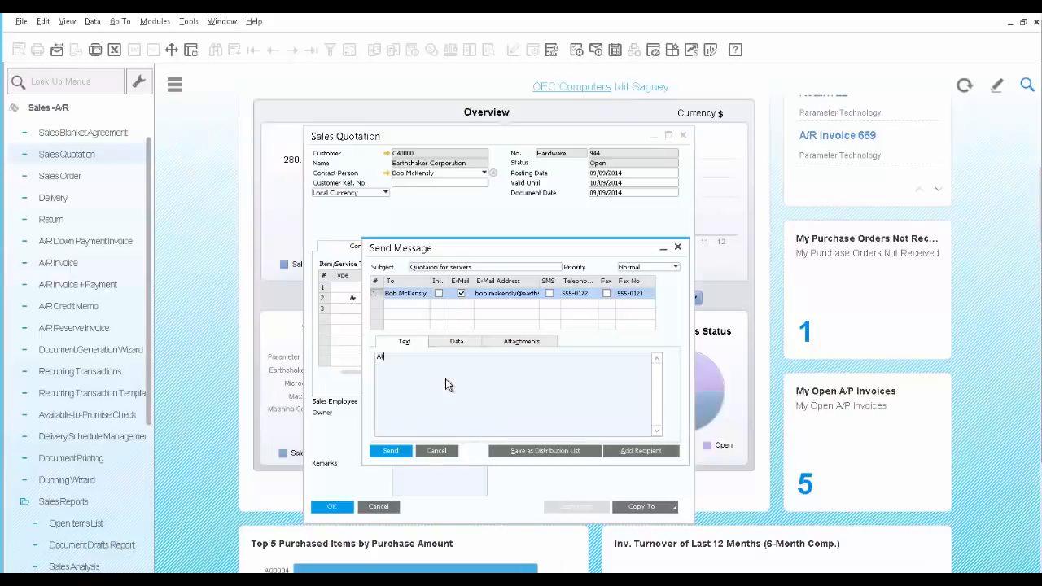
{"action": "type", "text": "tach please find quotation for 2 servers per your request"}
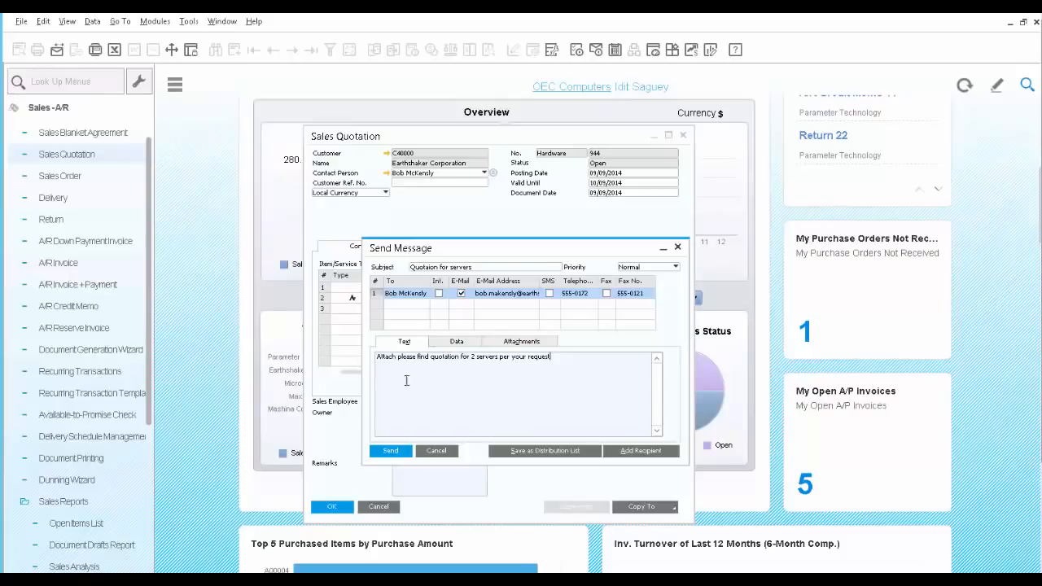
- Check the message's linked quotation data and attachment, send it and close the message window
{"action": "left_click", "coordinate": [457, 341]}
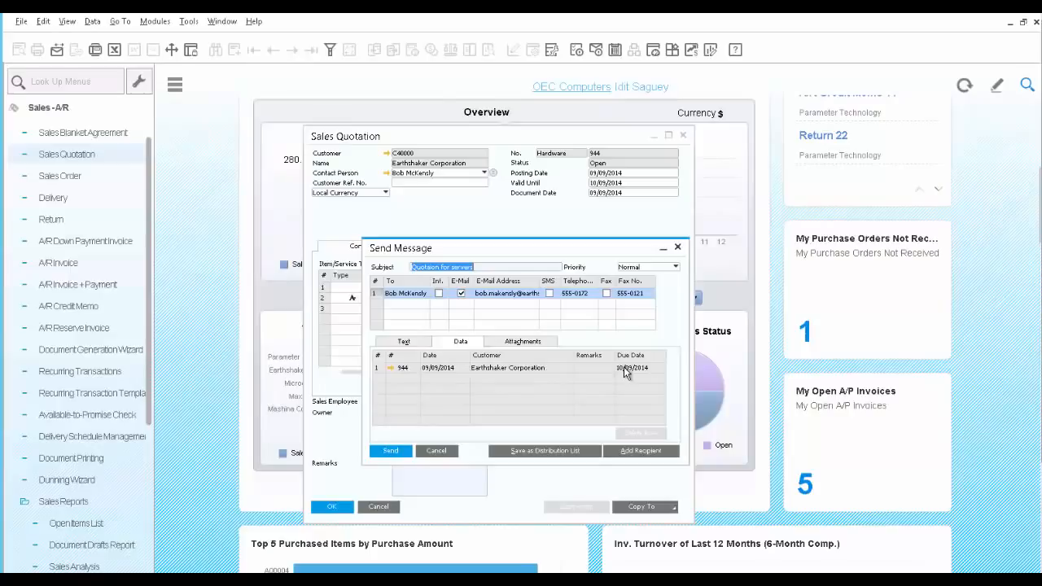
{"action": "left_click", "coordinate": [523, 342]}
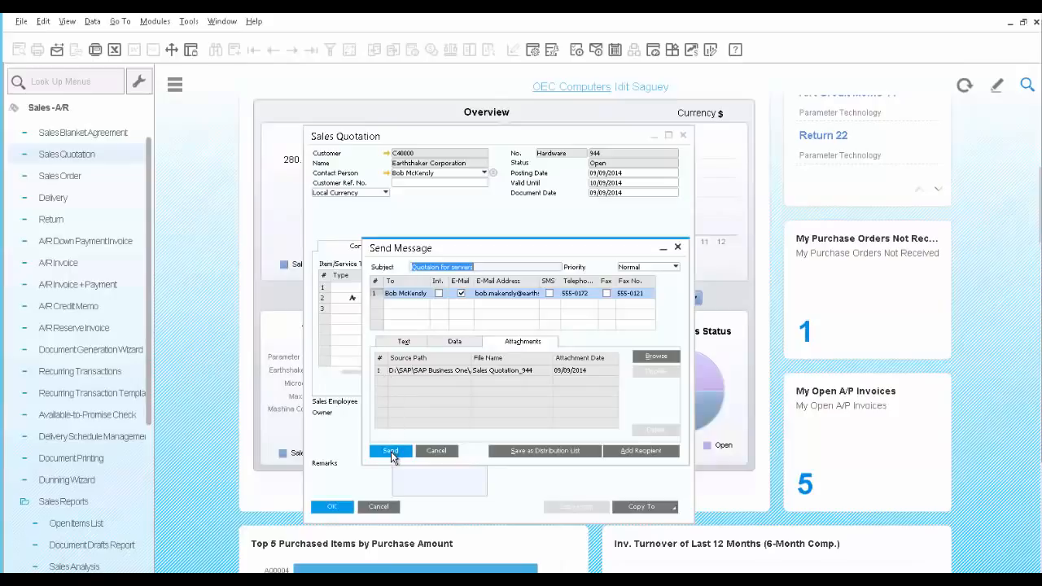
{"action": "left_click", "coordinate": [391, 452]}
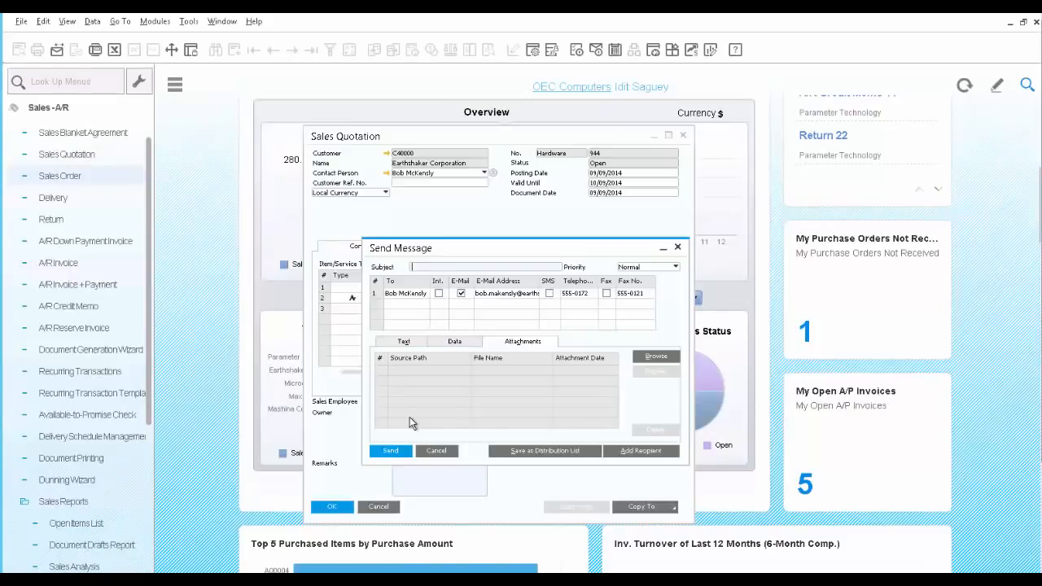
{"action": "left_click", "coordinate": [439, 450]}
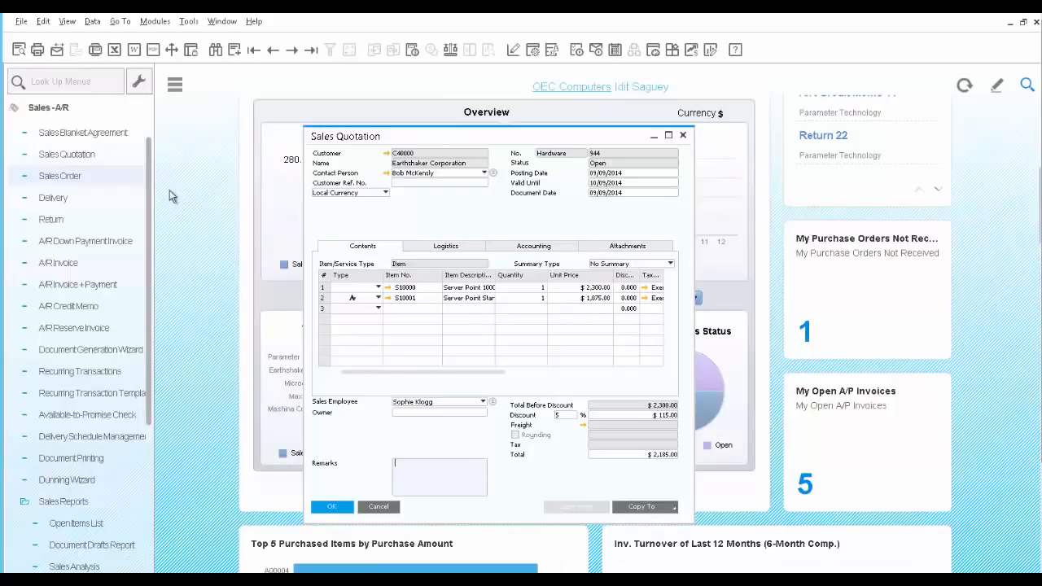
- Start a new sales order for the customer Earthshaker Corporation
{"action": "left_click", "coordinate": [54, 177]}
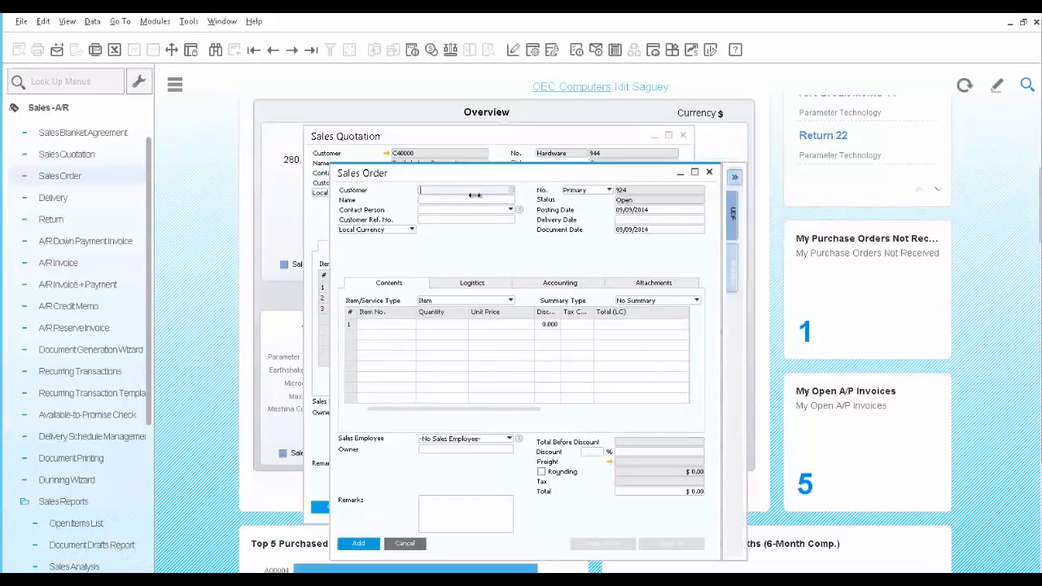
{"action": "left_click", "coordinate": [511, 189]}
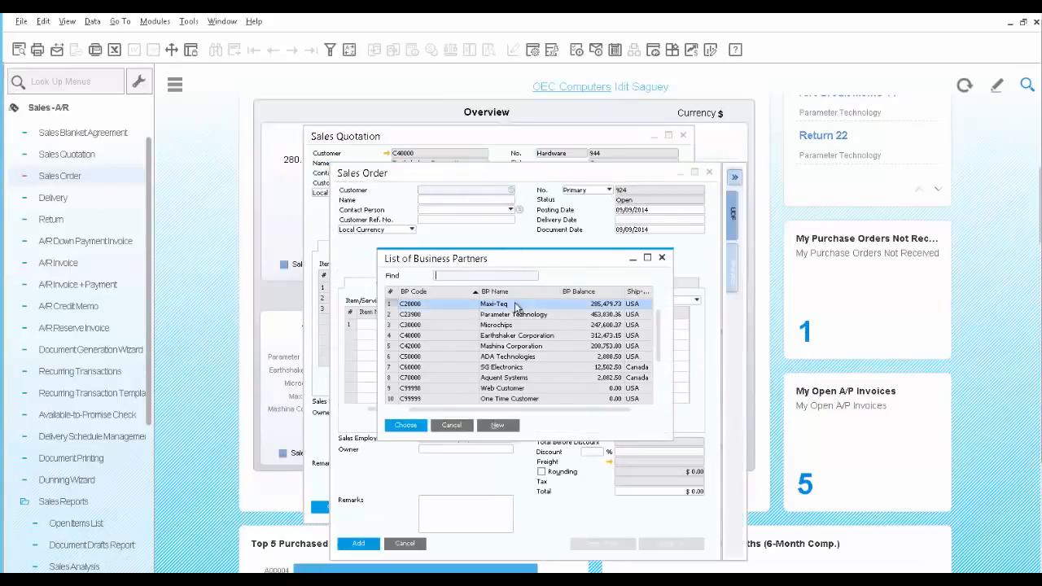
{"action": "left_click", "coordinate": [513, 337]}
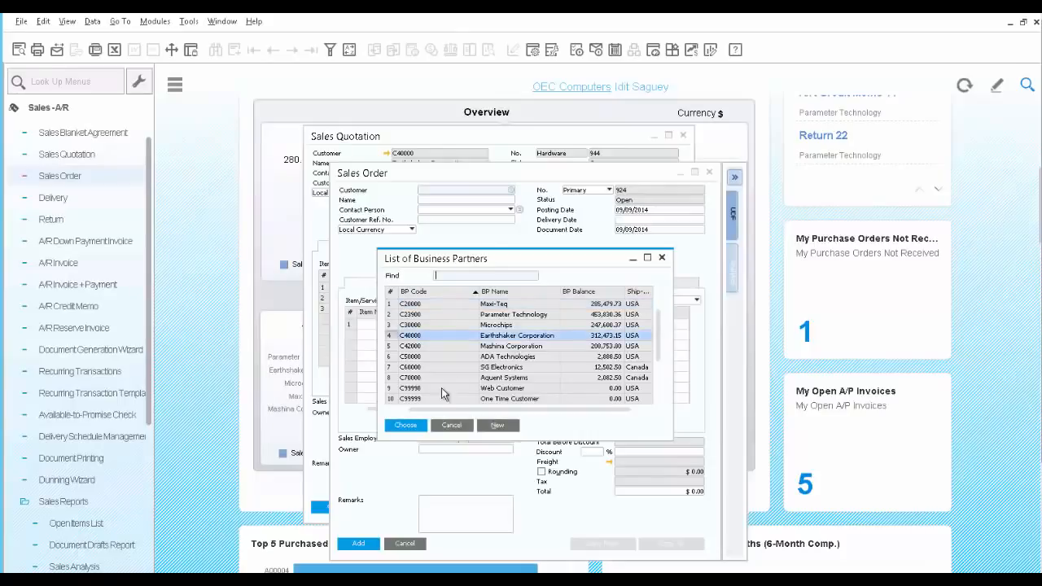
{"action": "left_click", "coordinate": [406, 426]}
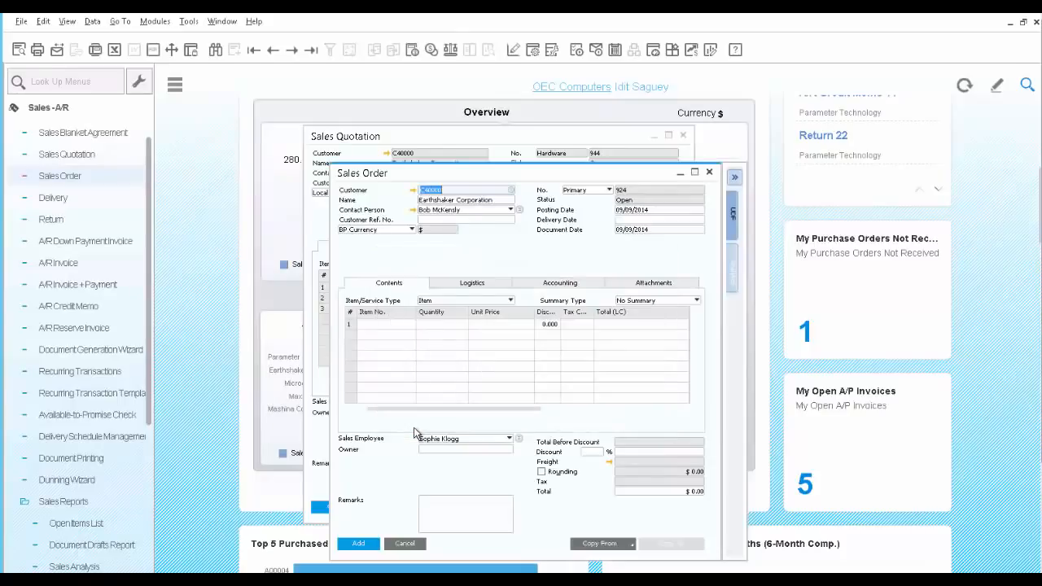
- Copy the customer's last listed quotation into the order with the current exchange rate and all data, including the alternative items
{"action": "left_click", "coordinate": [628, 546]}
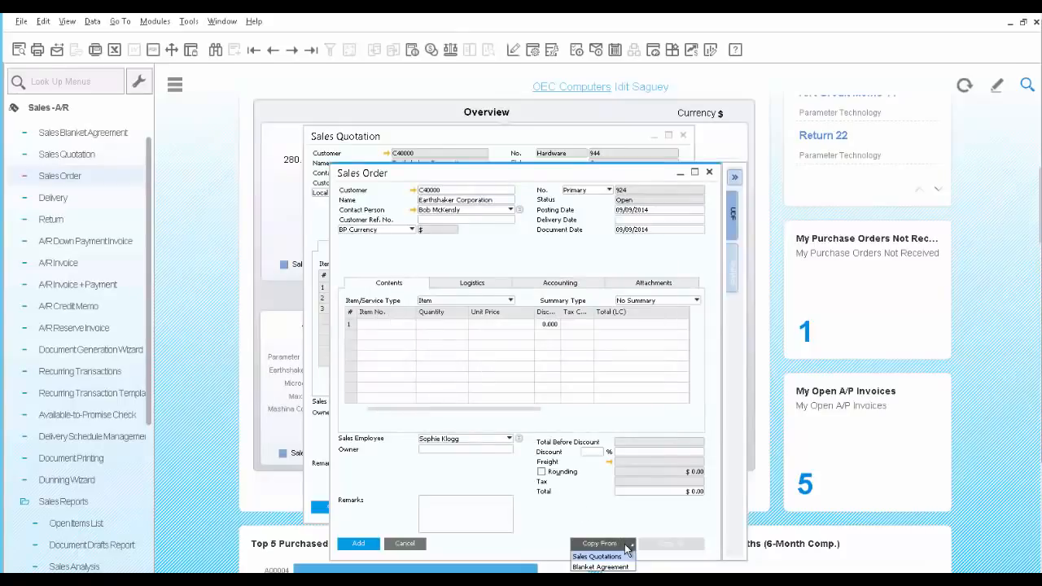
{"action": "left_click", "coordinate": [622, 557]}
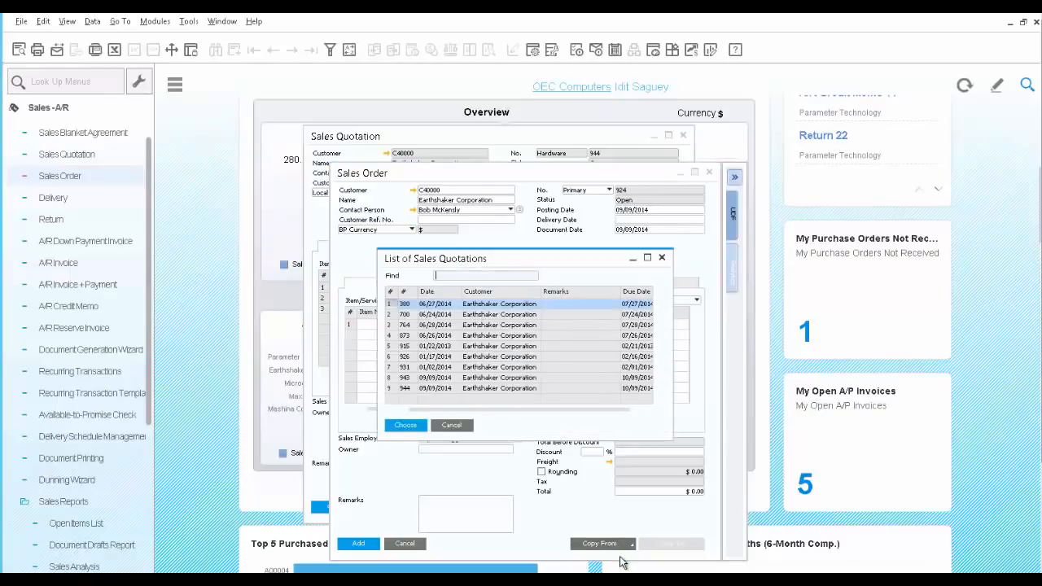
{"action": "left_click", "coordinate": [417, 389]}
{"action": "left_click", "coordinate": [406, 425]}
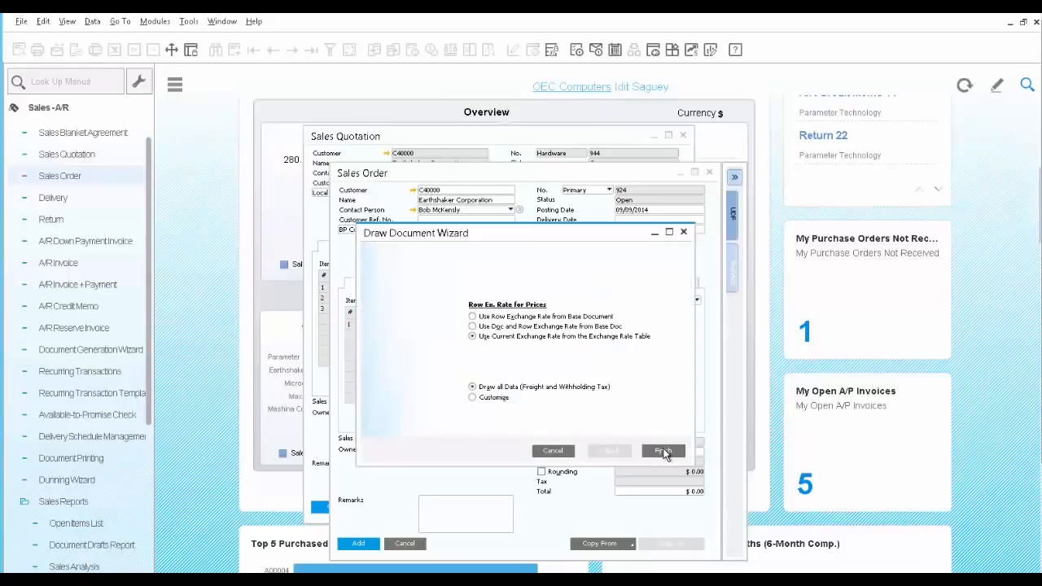
{"action": "left_click", "coordinate": [664, 452]}
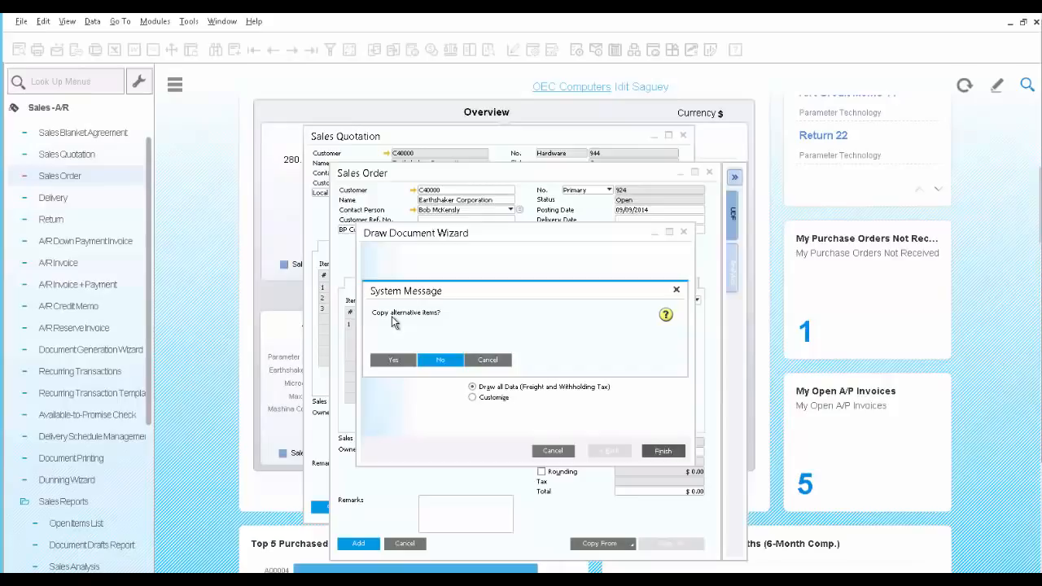
{"action": "left_click", "coordinate": [389, 360]}
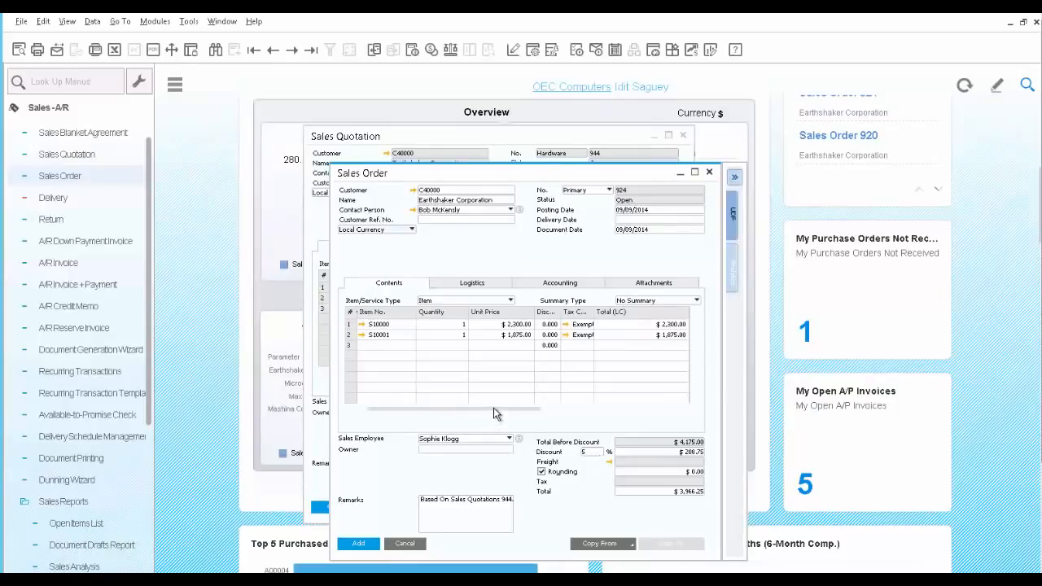
- Set the ship-to name of the order's second row to PA WH
{"action": "left_click_drag", "start_coordinate": [494, 407], "coordinate": [638, 409]}
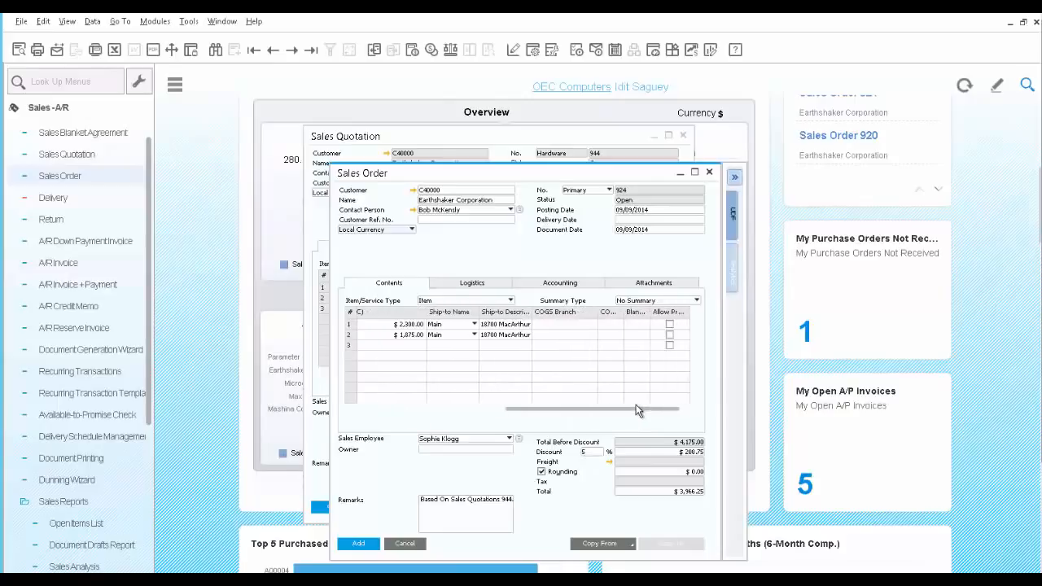
{"action": "left_click", "coordinate": [473, 335]}
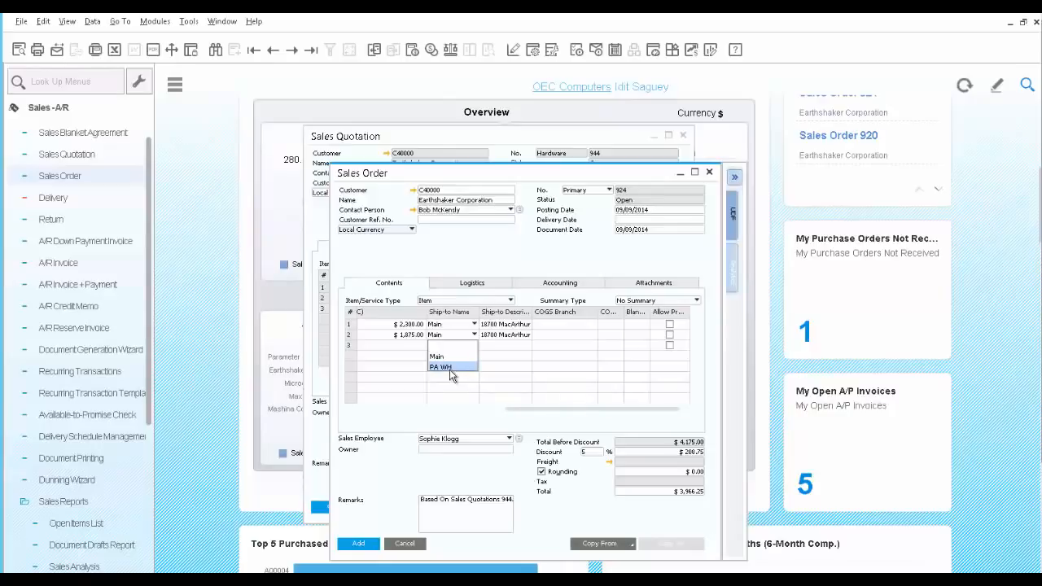
{"action": "left_click", "coordinate": [451, 368]}
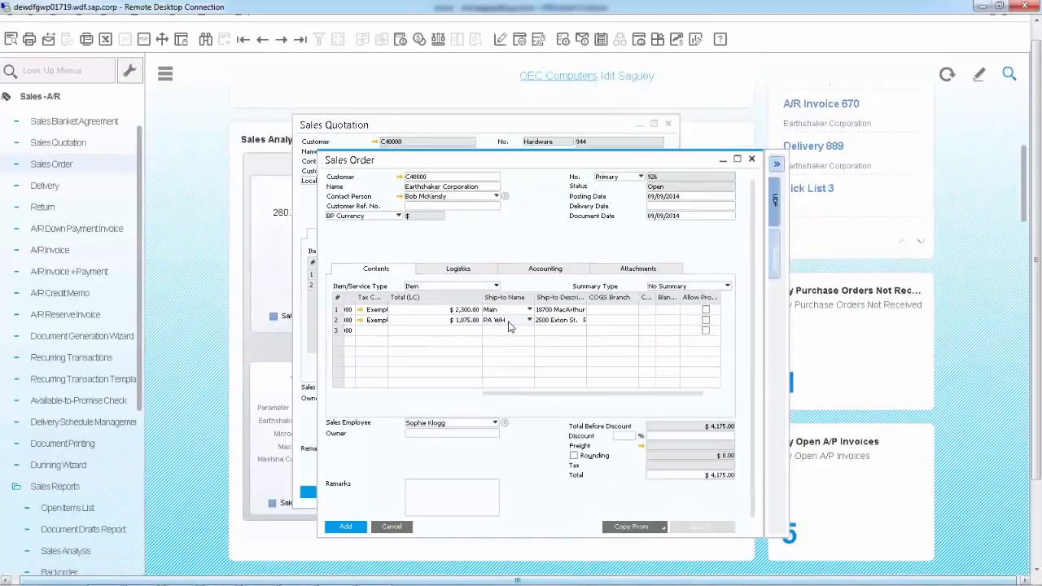
- Set the order's delivery date to 09/09/2014 and update the existing rows with it
{"action": "left_click", "coordinate": [670, 208]}
{"action": "type", "text": "i"}
{"action": "key", "text": "Tab"}
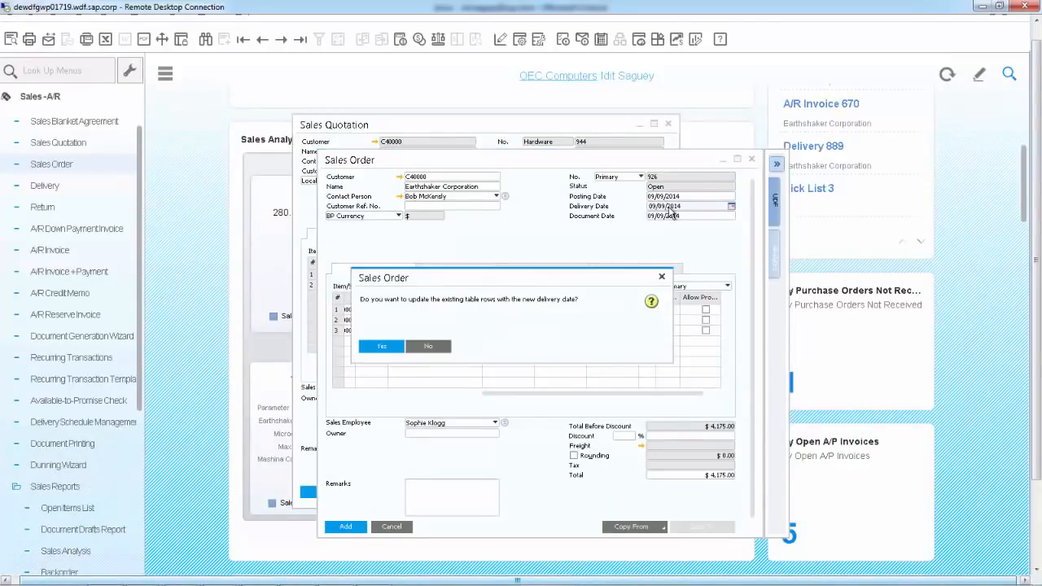
{"action": "left_click", "coordinate": [383, 347]}
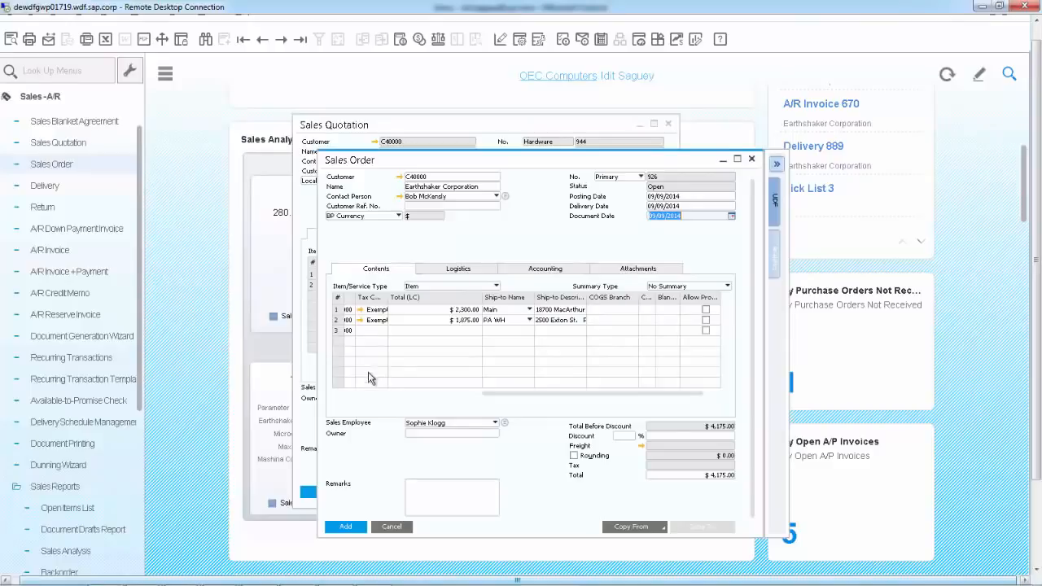
- Add the order, checking the available-to-promise quantities for Server Point Standard and confirming its proposed delivery on 09/15/2014
{"action": "left_click", "coordinate": [346, 528]}
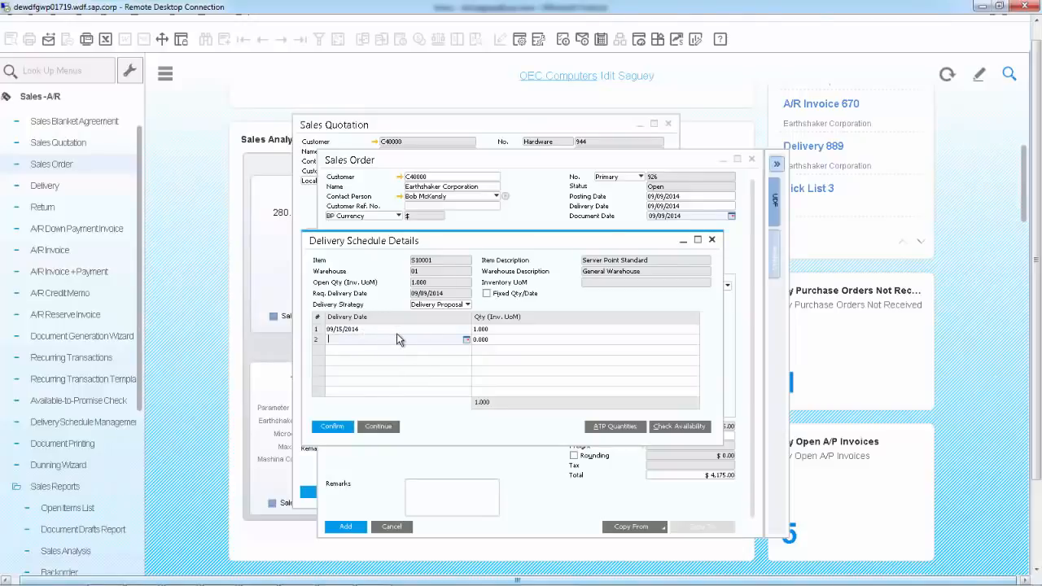
{"action": "left_click", "coordinate": [602, 430]}
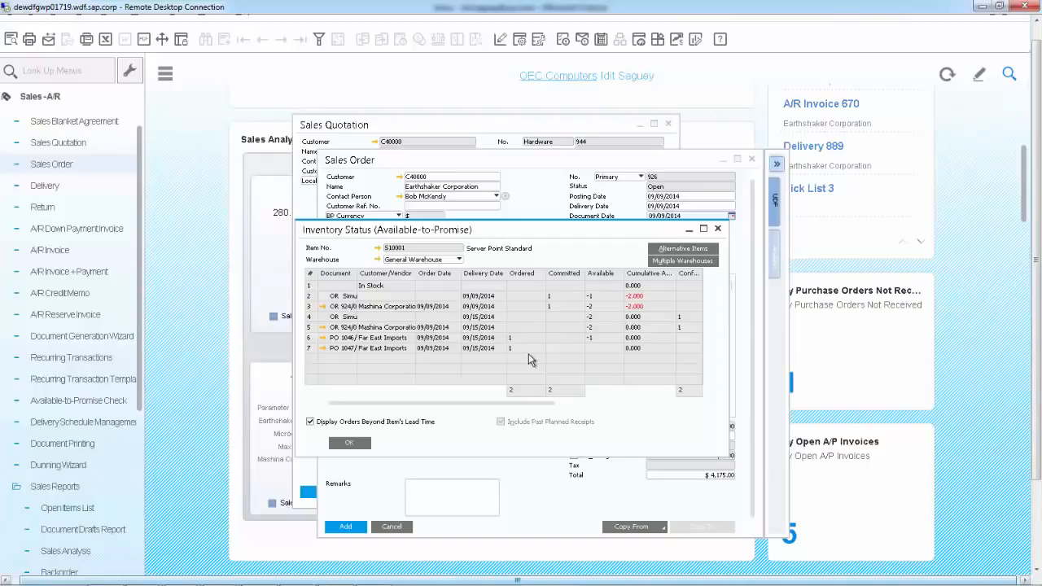
{"action": "left_click", "coordinate": [350, 444]}
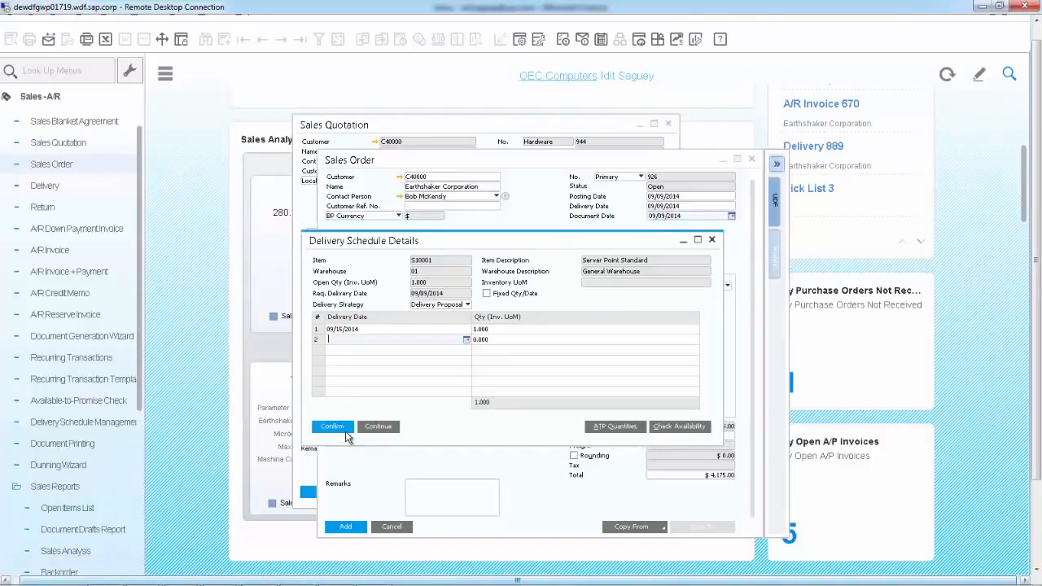
{"action": "left_click", "coordinate": [343, 428]}
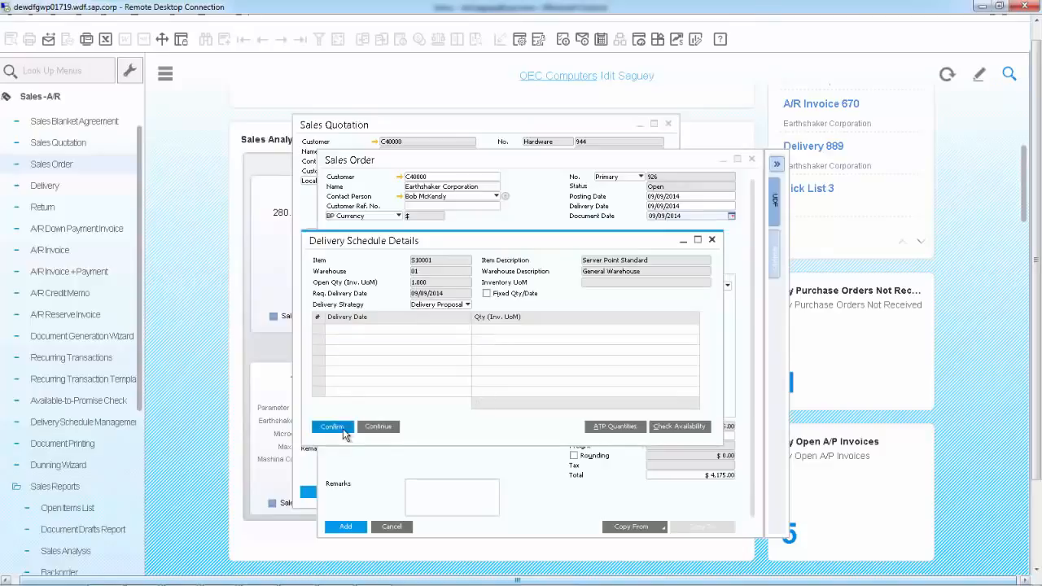
{"action": "left_click", "coordinate": [342, 428]}
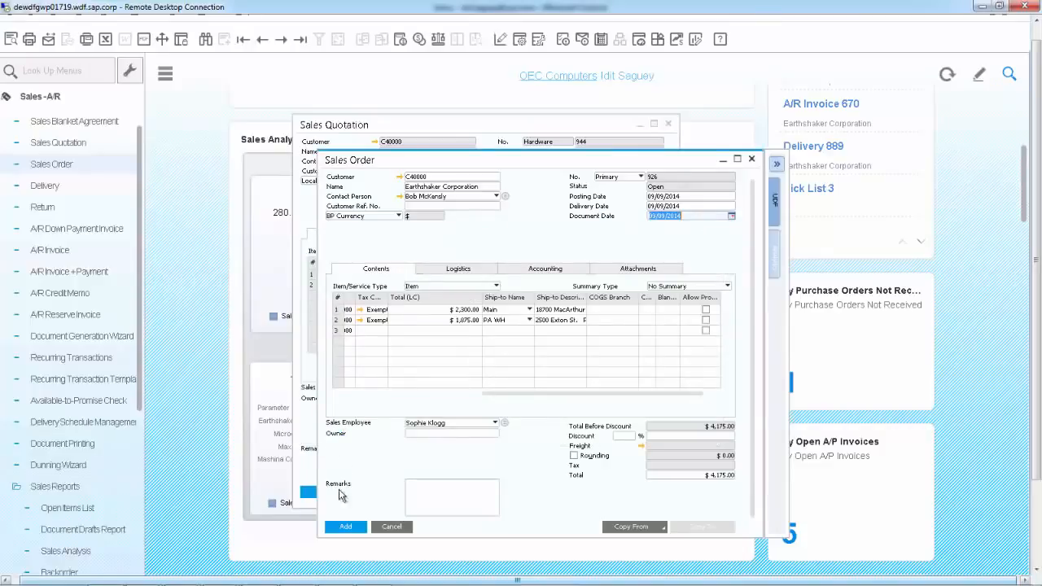
{"action": "left_click", "coordinate": [346, 528]}
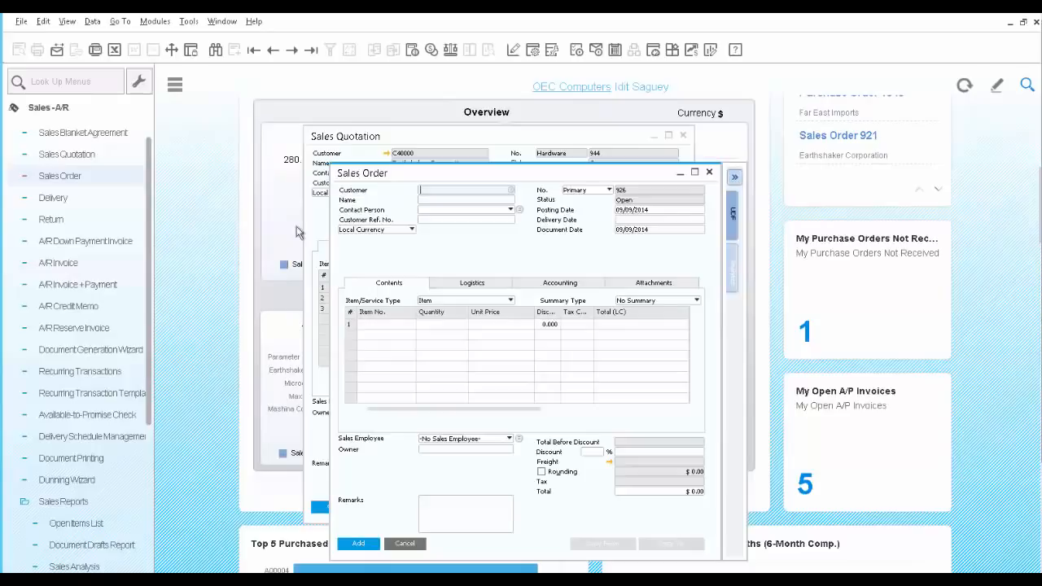
- Reopen the last sales order and open Delivery Schedule Management for its second row, item S10001
{"action": "left_click", "coordinate": [311, 53]}
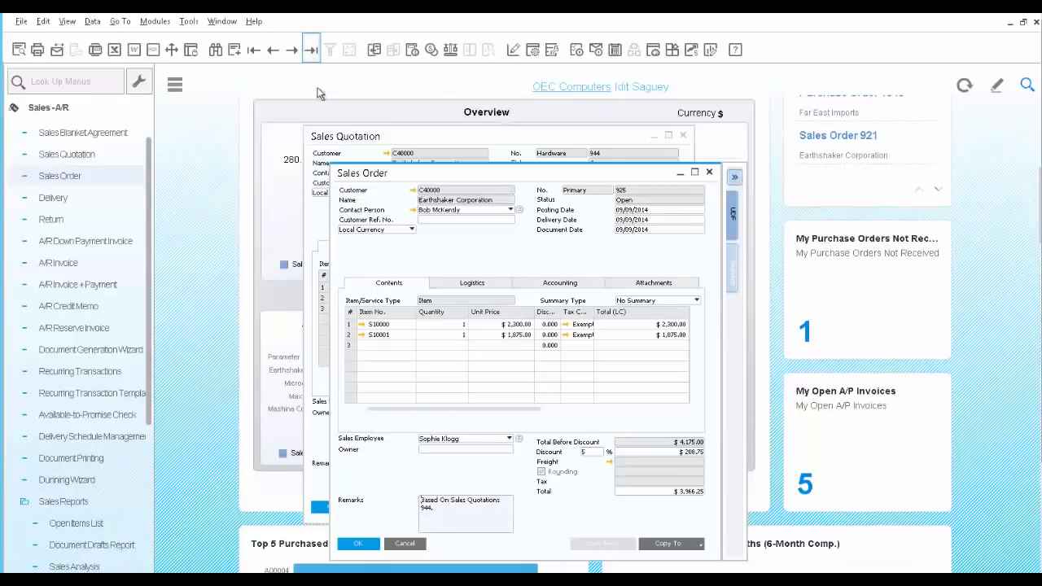
{"action": "right_click", "coordinate": [352, 341]}
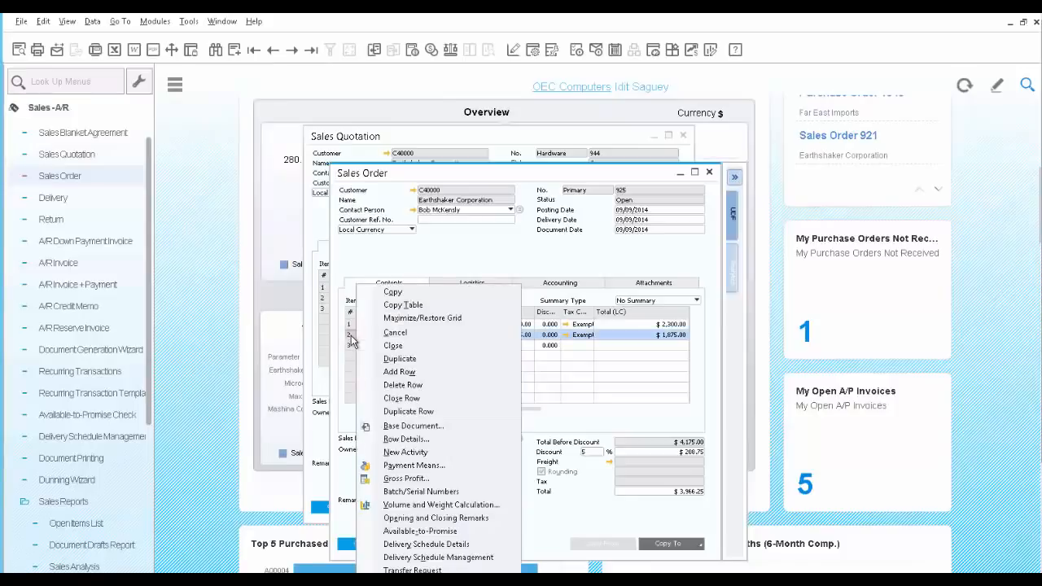
{"action": "left_click", "coordinate": [446, 560]}
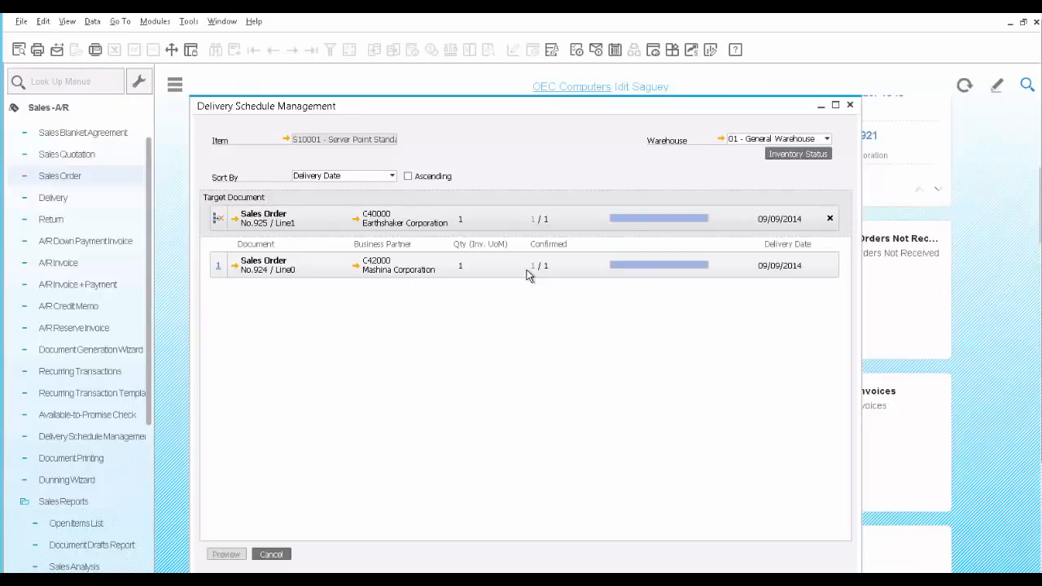
- Reduce Mashina Corporation's scheduled delivery quantity to 0 in favour of Earthshaker Corporation's order, then preview and confirm the rescheduling
{"action": "left_click", "coordinate": [534, 218]}
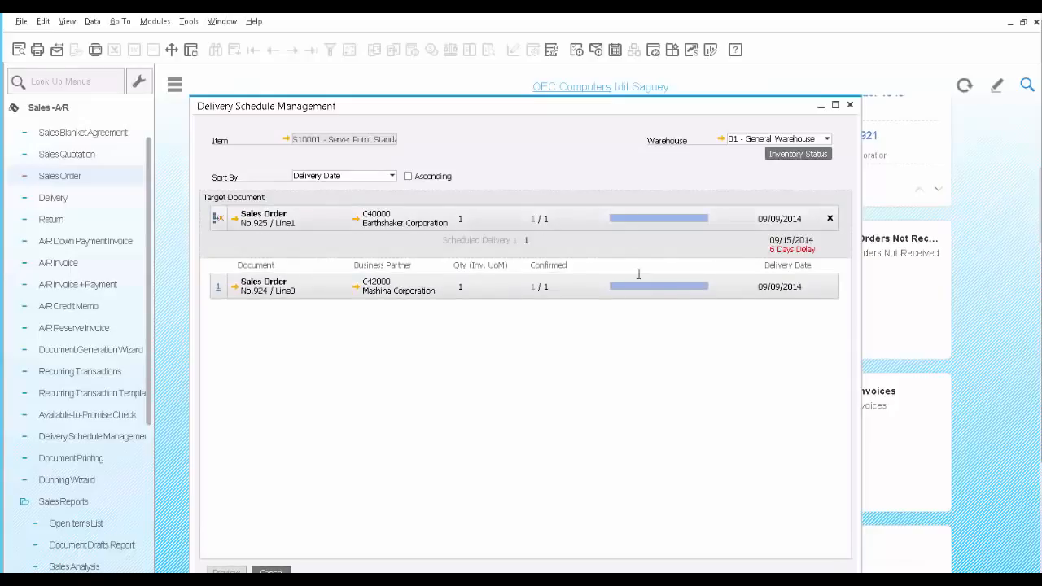
{"action": "left_click", "coordinate": [535, 286]}
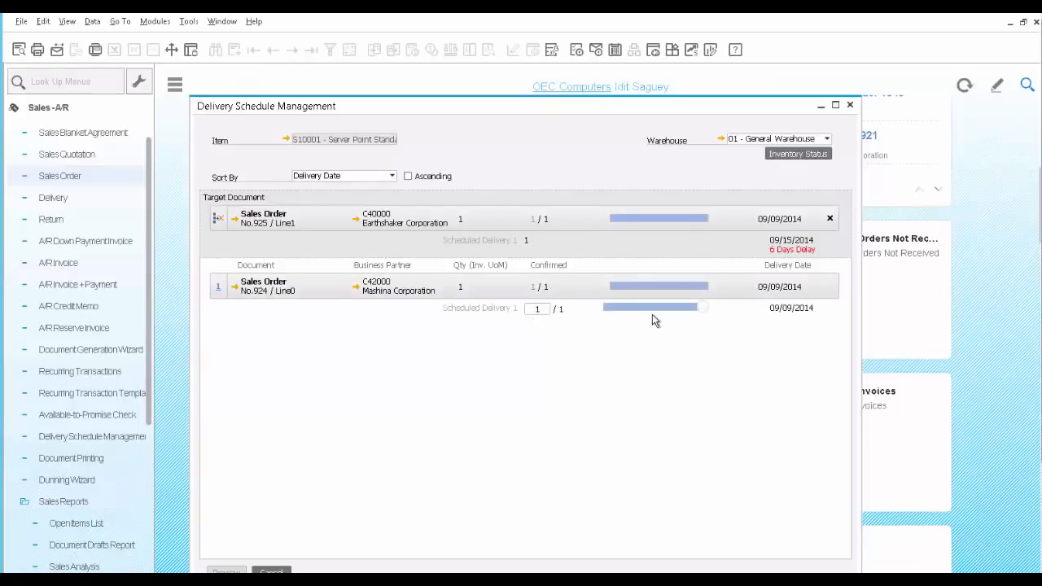
{"action": "left_click_drag", "start_coordinate": [705, 311], "coordinate": [611, 309]}
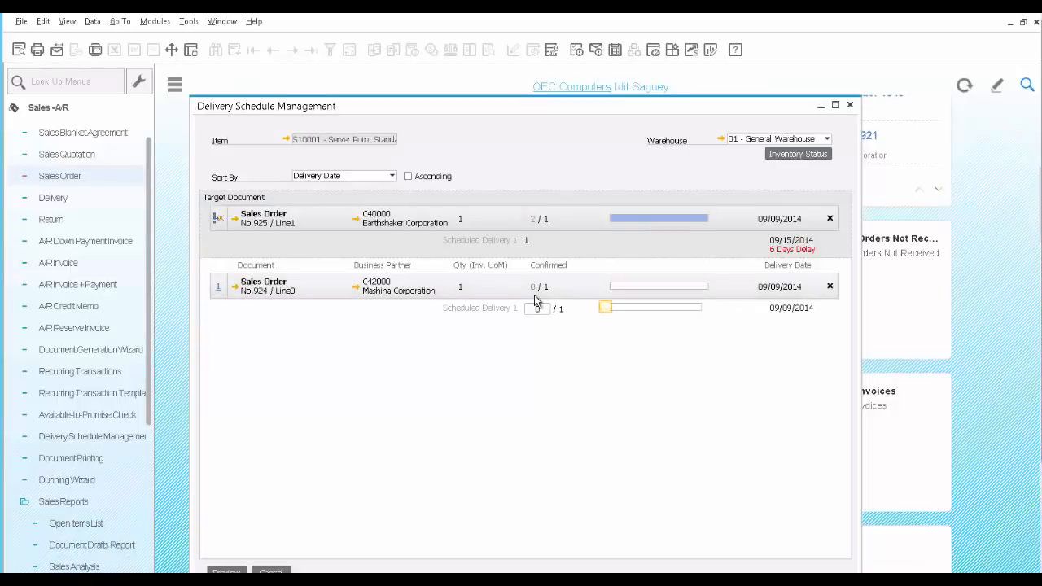
{"action": "left_click", "coordinate": [228, 570]}
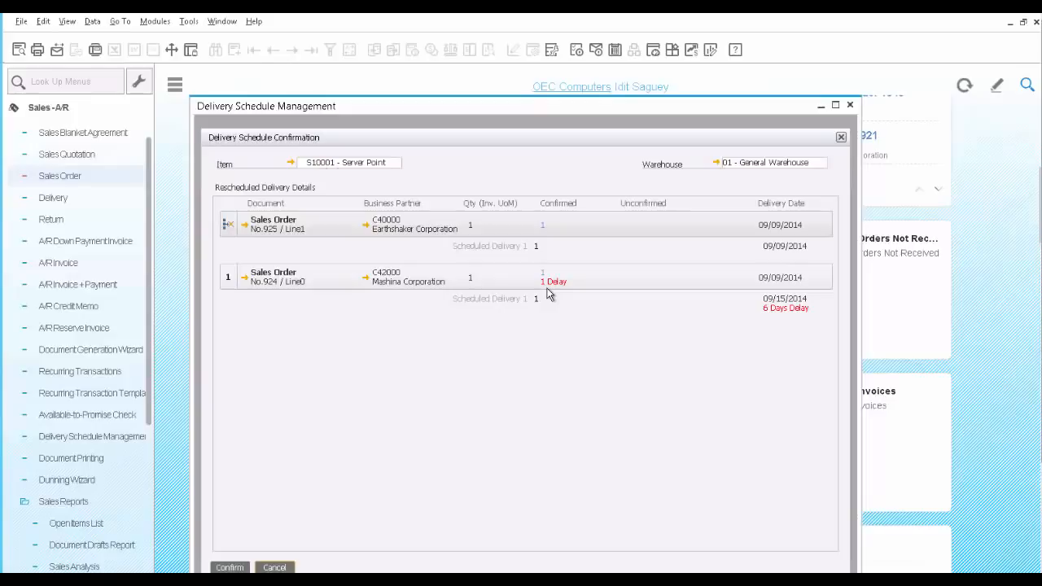
{"action": "left_click", "coordinate": [234, 566]}
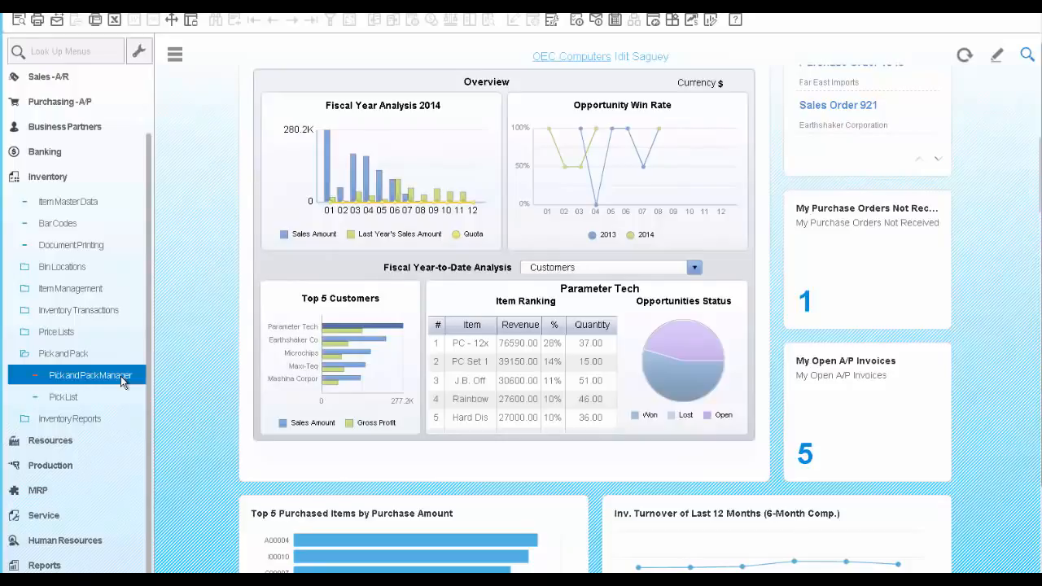
- Run the Pick and Pack Manager for open sales orders, filtering from the new order's number
{"action": "left_click", "coordinate": [121, 376]}
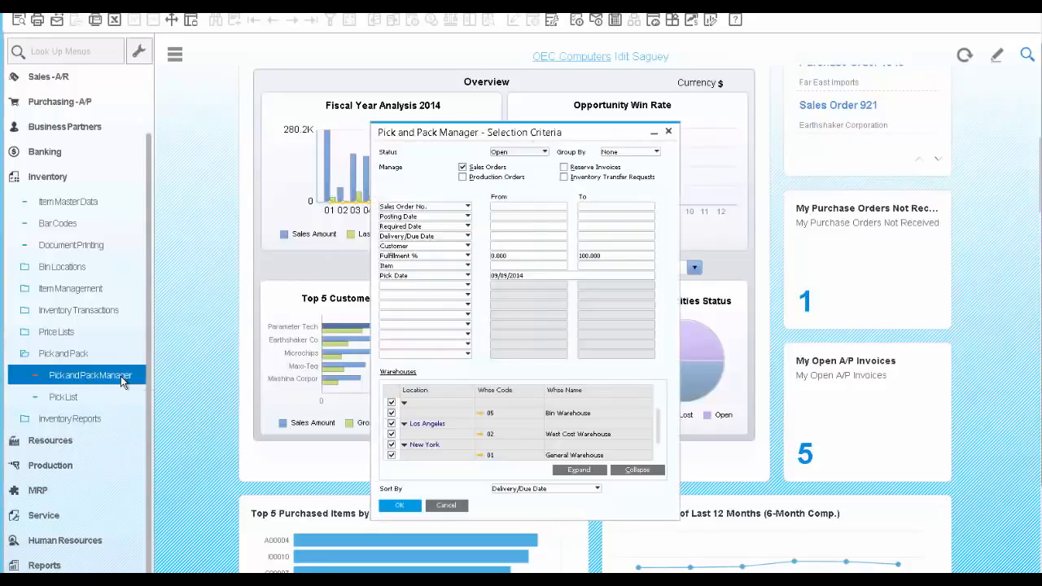
{"action": "left_click", "coordinate": [504, 209]}
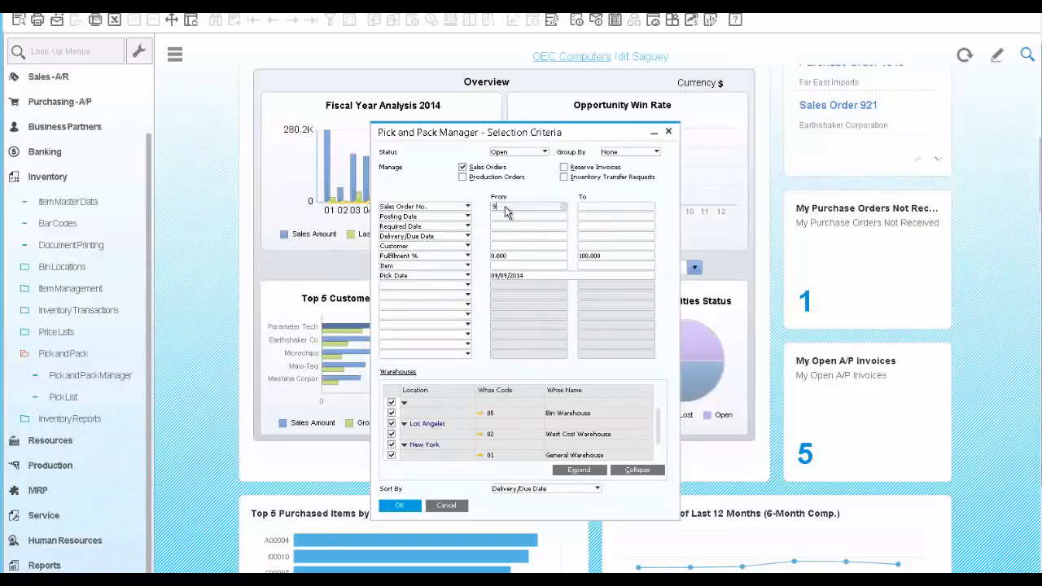
{"action": "type", "text": "925"}
{"action": "key", "text": "Tab"}
{"action": "left_click", "coordinate": [398, 506]}
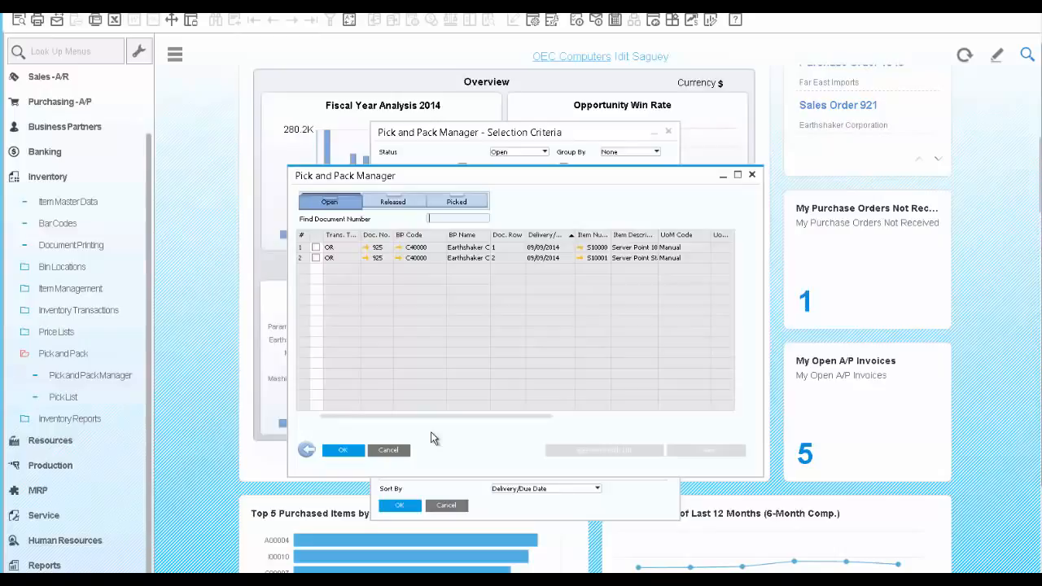
- Release both Earthshaker Corporation order rows to a pick list, generating it without split parameters and with the default details
{"action": "left_click", "coordinate": [316, 248]}
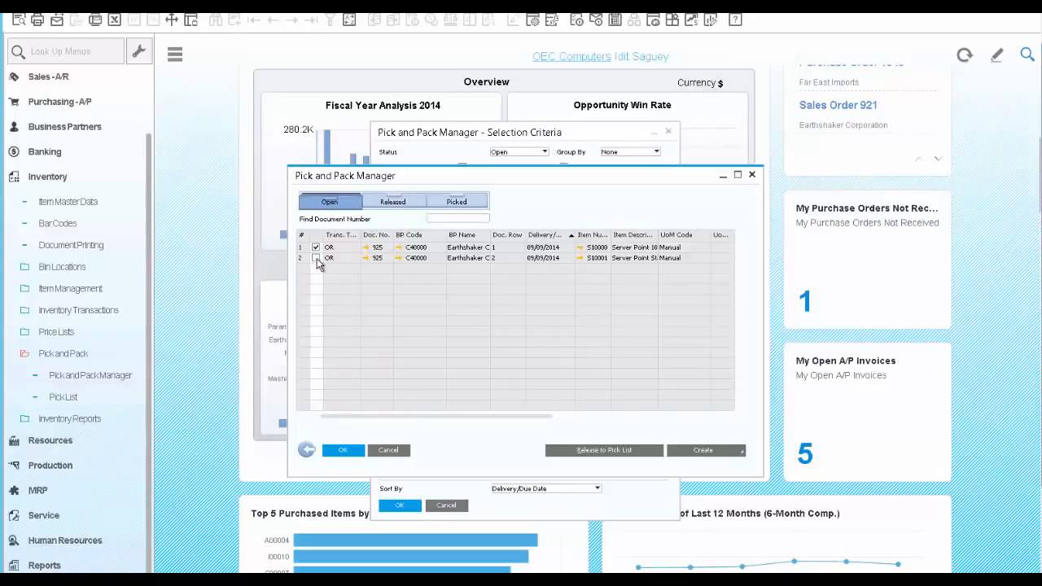
{"action": "left_click", "coordinate": [592, 453]}
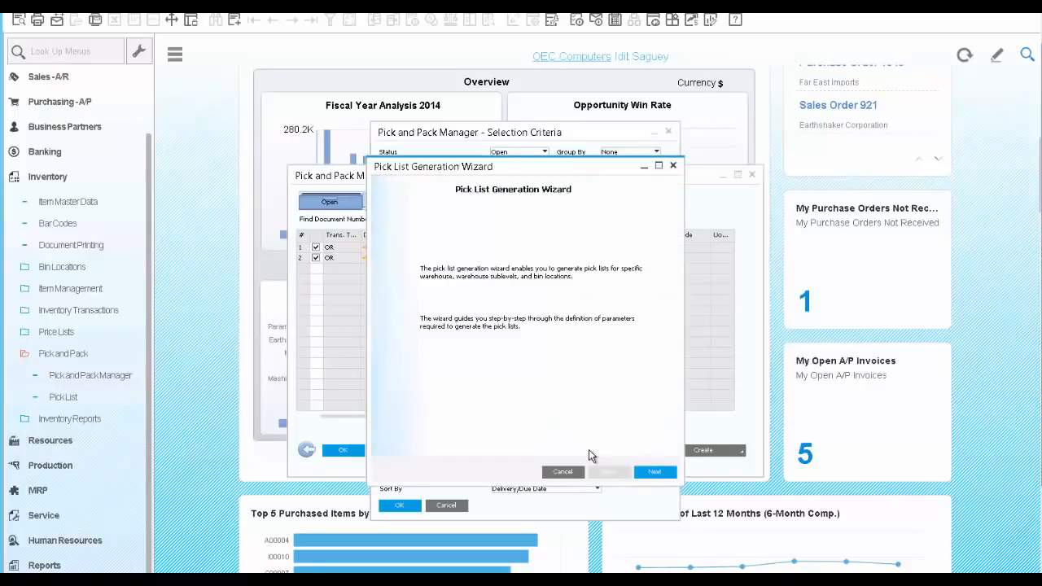
{"action": "left_click", "coordinate": [657, 473]}
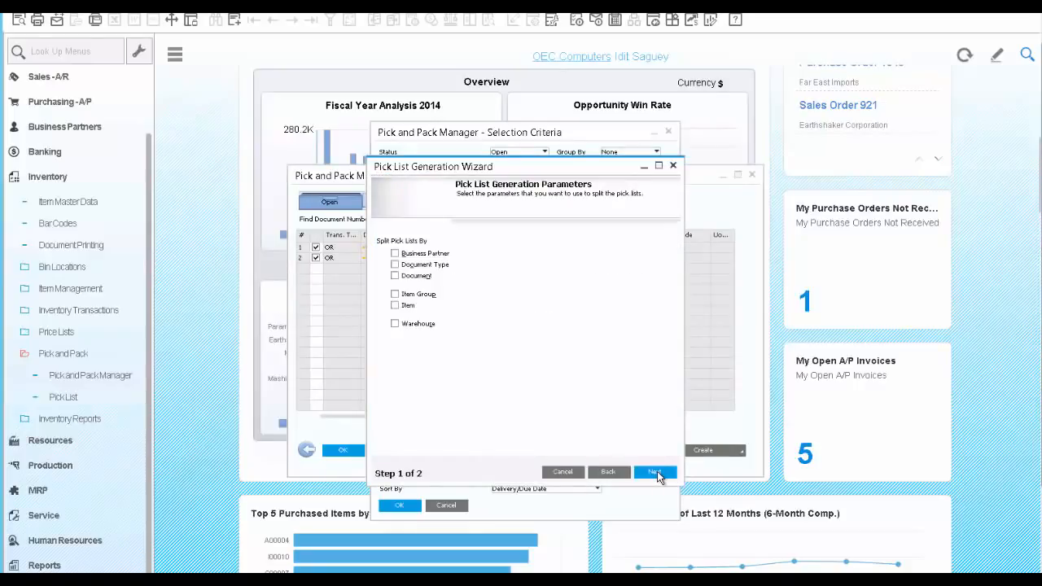
{"action": "left_click", "coordinate": [656, 473]}
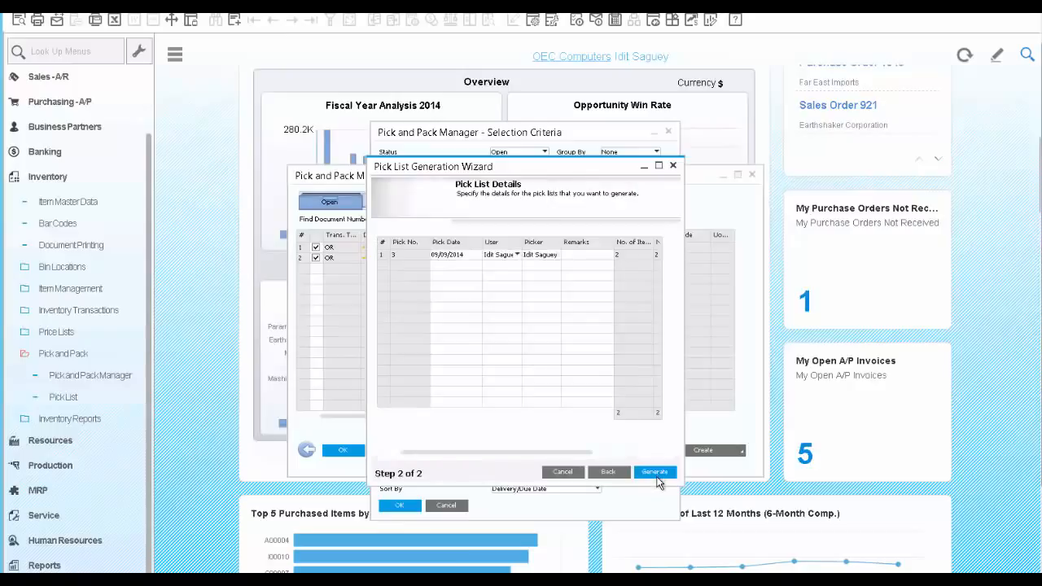
{"action": "left_click", "coordinate": [656, 473]}
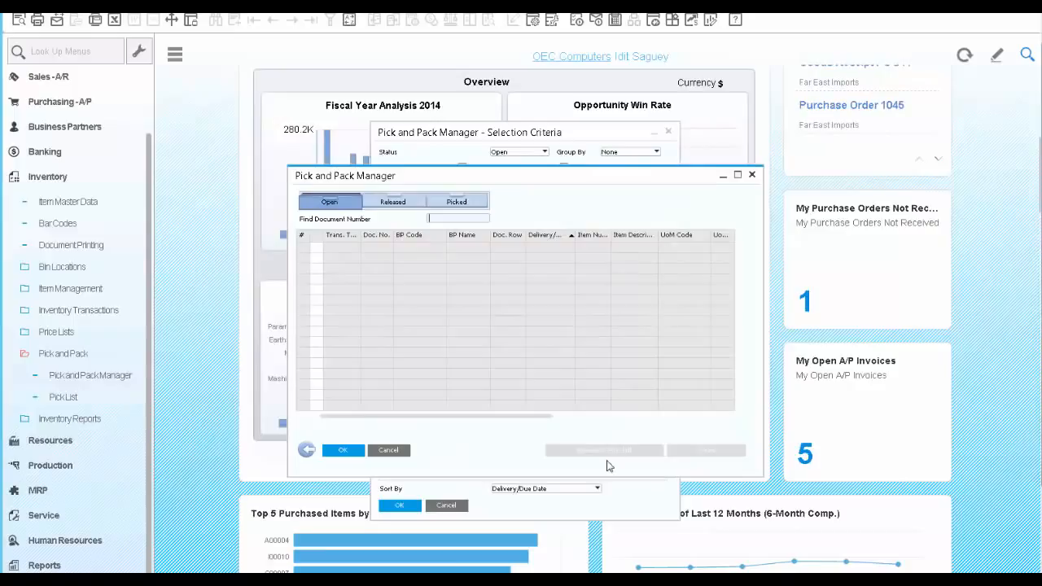
- Open the released pick list for Earthshaker Corporation's order and pick the full quantity of all its rows
{"action": "left_click", "coordinate": [392, 203]}
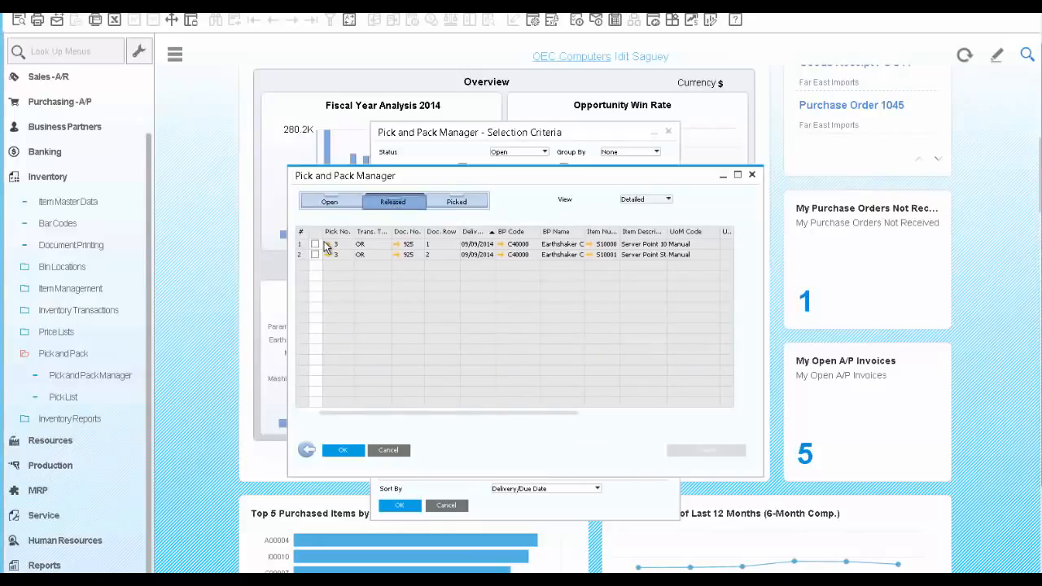
{"action": "left_click", "coordinate": [329, 244]}
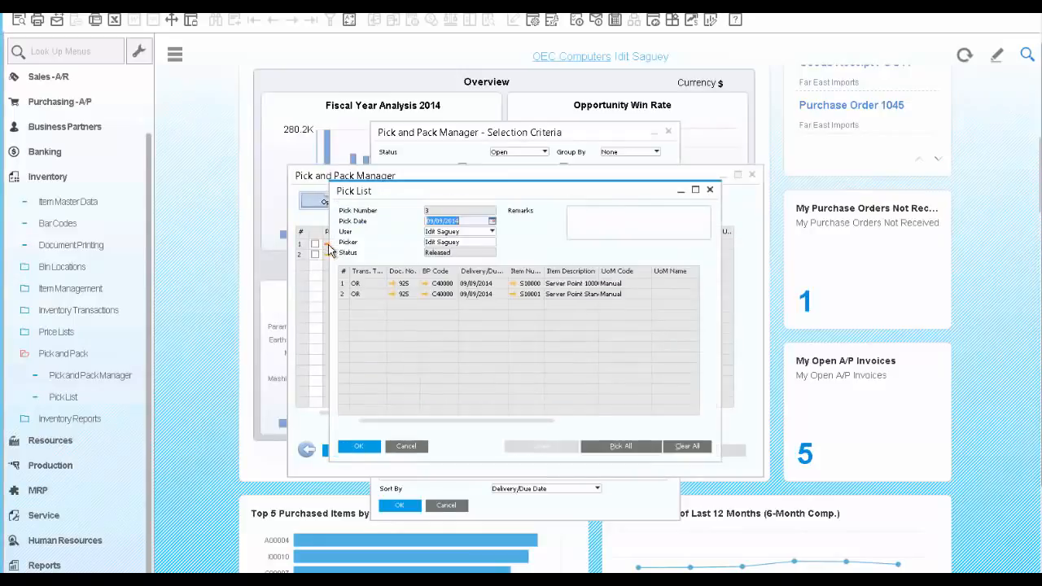
{"action": "left_click", "coordinate": [610, 448]}
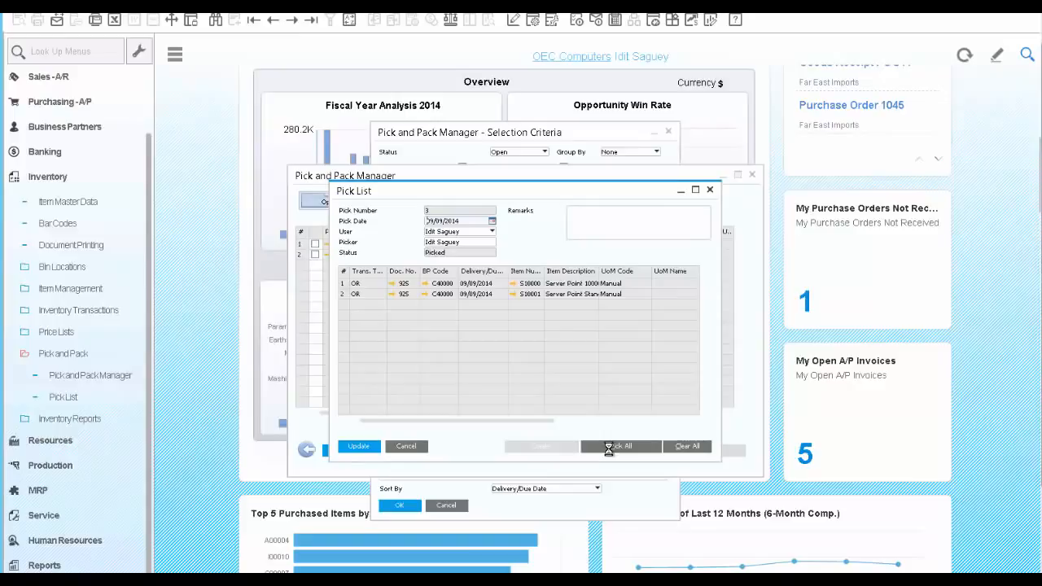
{"action": "left_click_drag", "start_coordinate": [545, 420], "coordinate": [701, 425]}
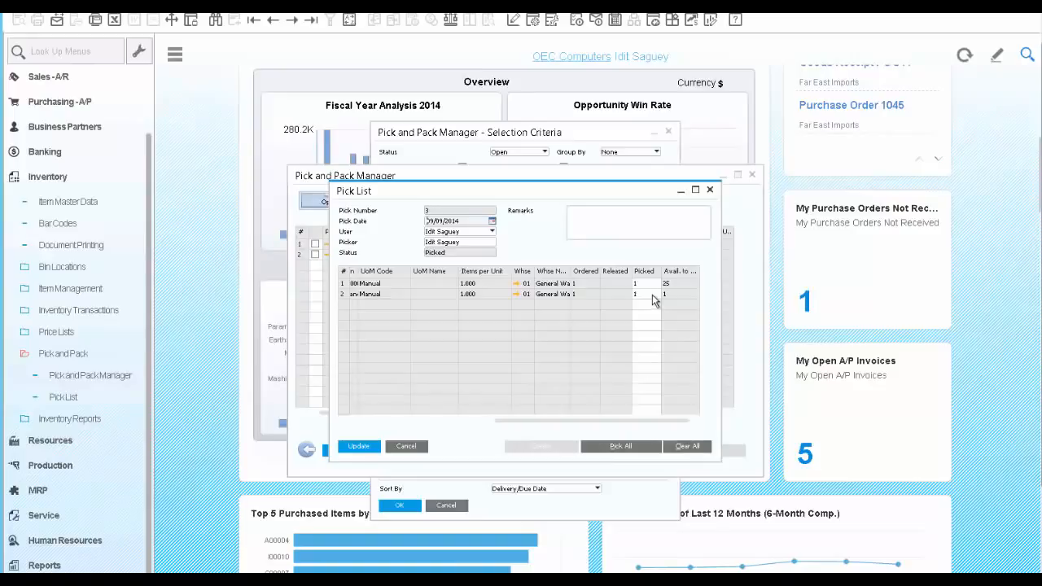
- Auto-select the serial number for the pick list's first row, item S10000, and save the selection
{"action": "right_click", "coordinate": [651, 288]}
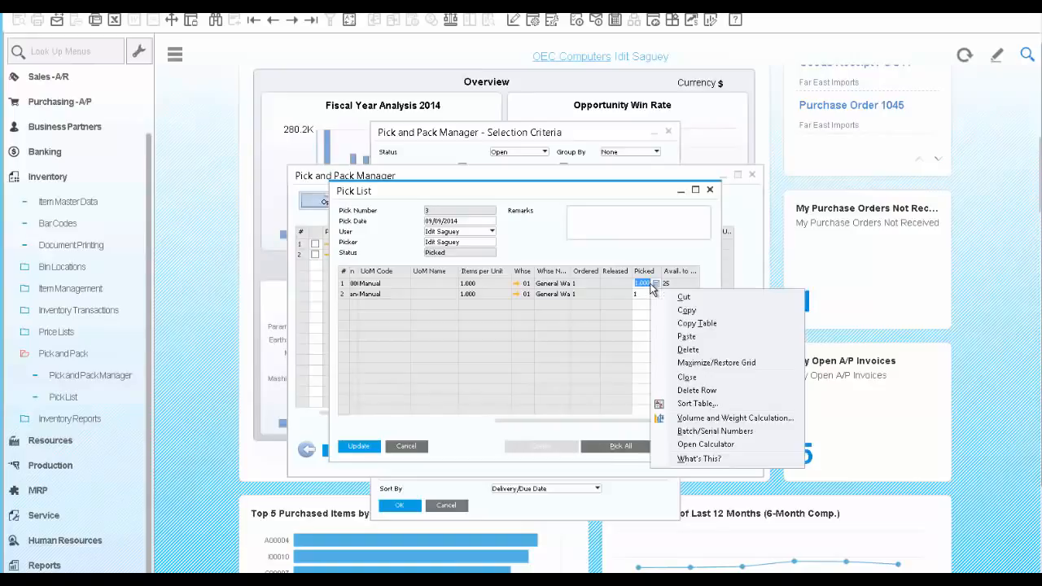
{"action": "left_click", "coordinate": [702, 432]}
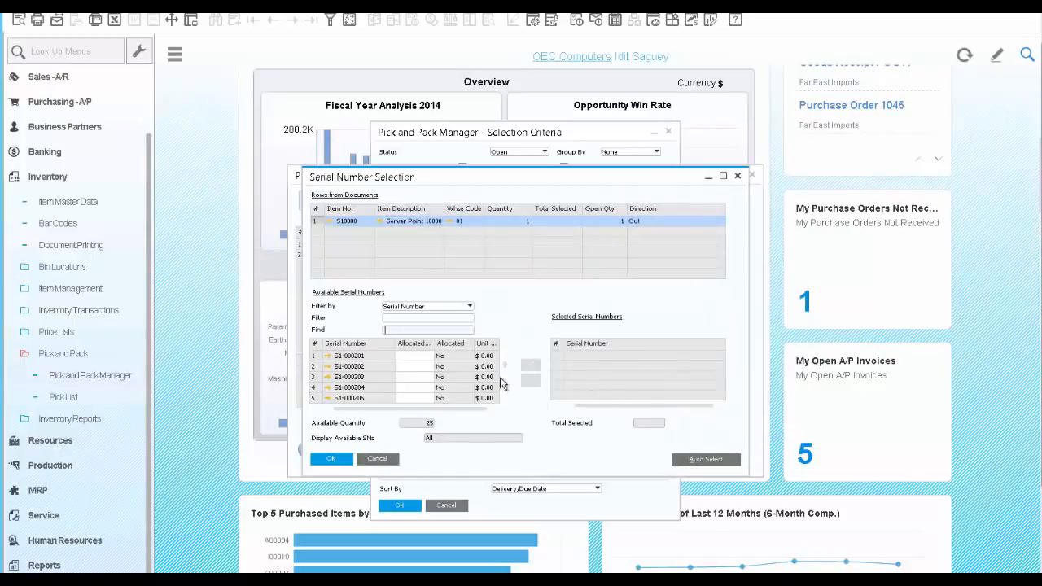
{"action": "left_click", "coordinate": [684, 460]}
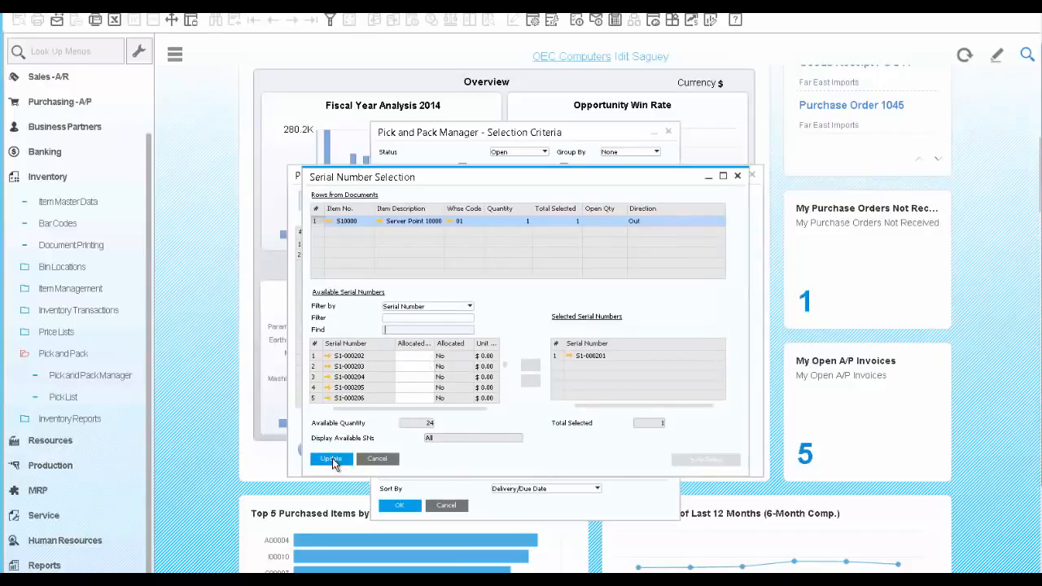
{"action": "left_click", "coordinate": [332, 460]}
{"action": "left_click", "coordinate": [332, 460]}
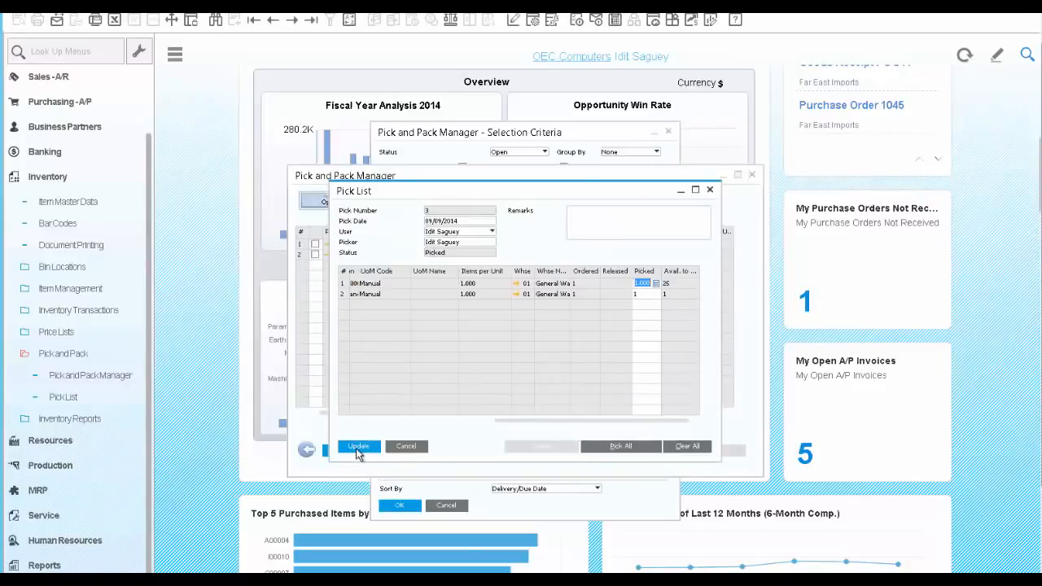
- Update the pick list and create an automatic delivery from it, accepting the irreversible creation
{"action": "left_click", "coordinate": [357, 453]}
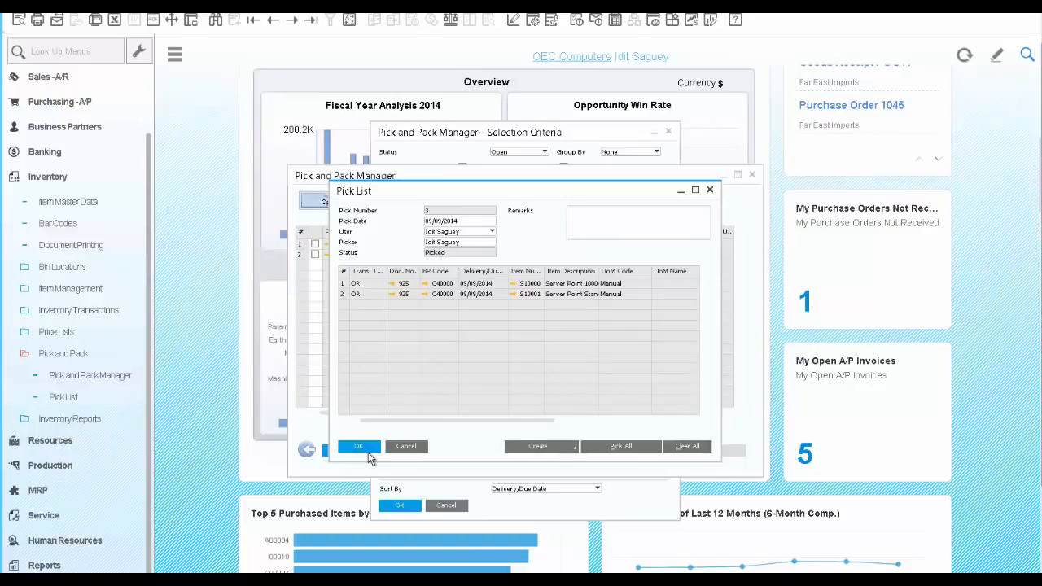
{"action": "left_click", "coordinate": [573, 449]}
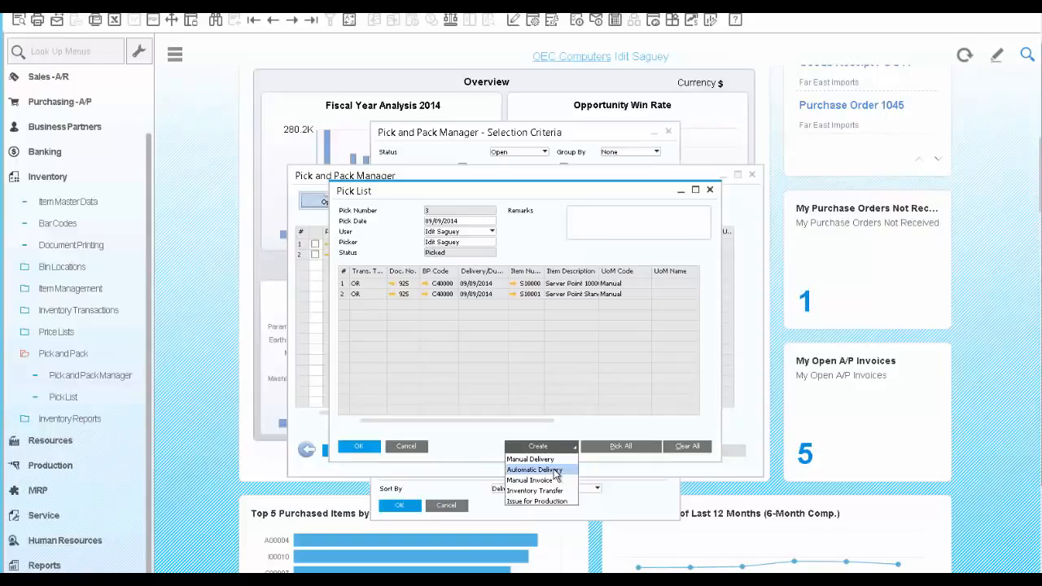
{"action": "left_click", "coordinate": [557, 471]}
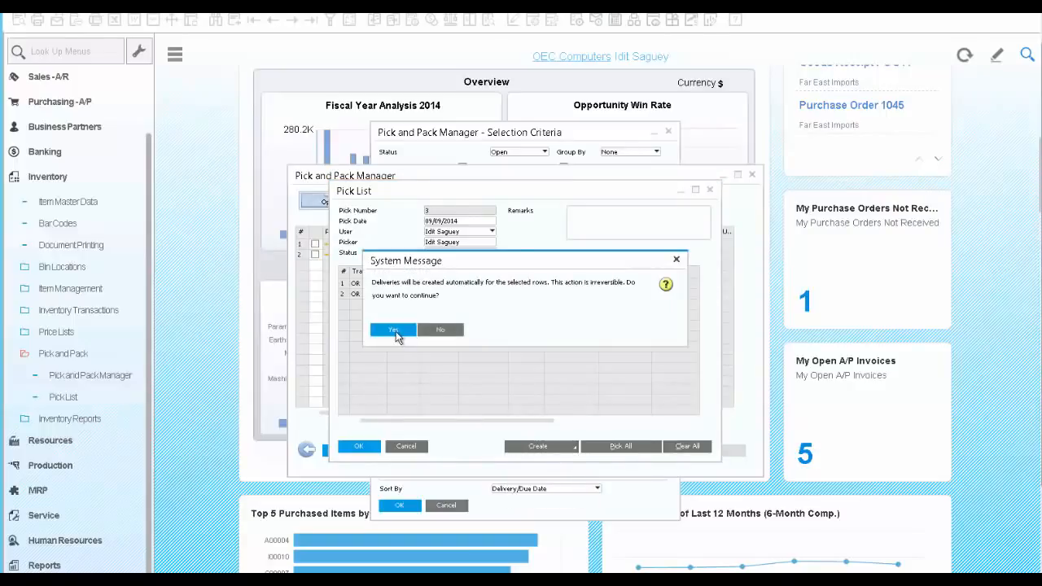
{"action": "left_click", "coordinate": [396, 331]}
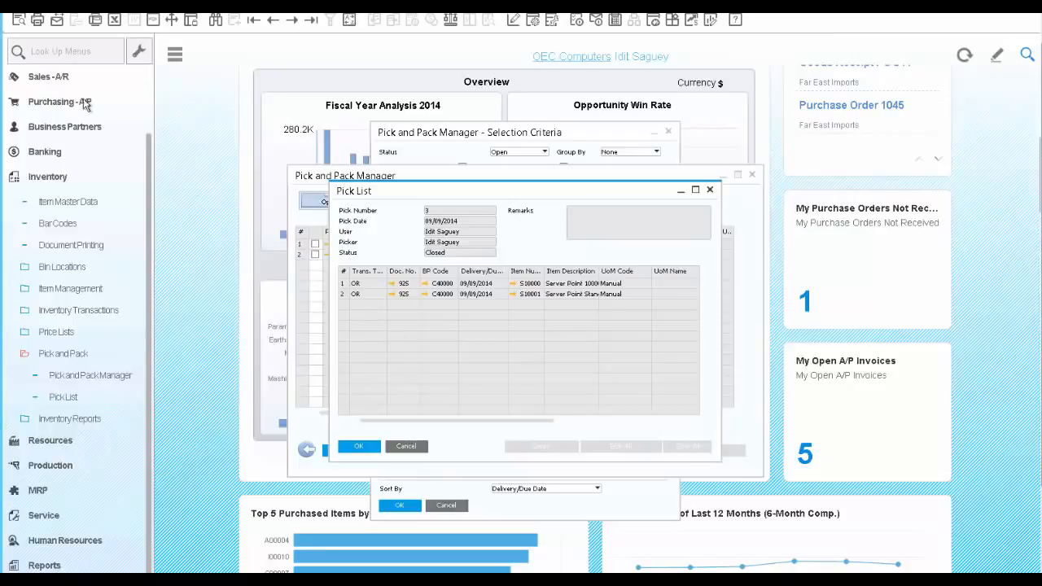
- Start a new A/R invoice for the customer Earthshaker Corporation
{"action": "left_click", "coordinate": [55, 80]}
{"action": "scroll", "coordinate": [72, 308], "scroll_direction": "up", "scroll_amount": 3}
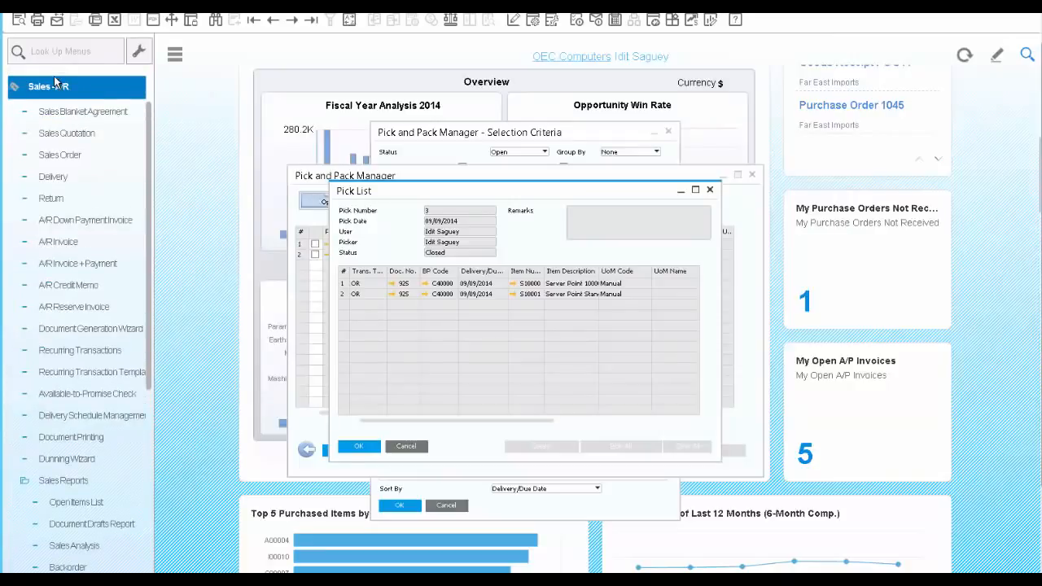
{"action": "scroll", "coordinate": [72, 307], "scroll_direction": "down", "scroll_amount": 3}
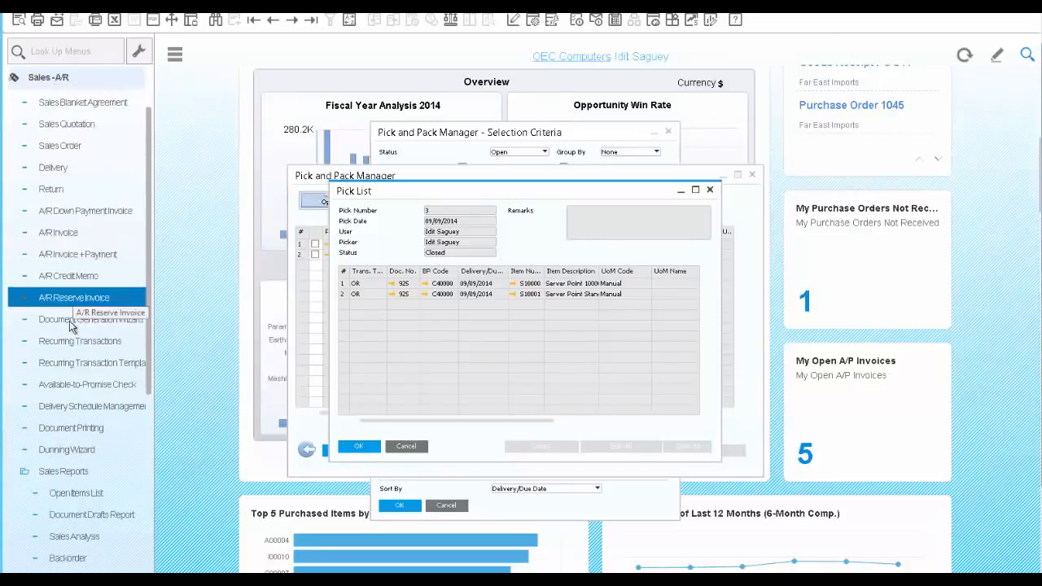
{"action": "left_click", "coordinate": [58, 233]}
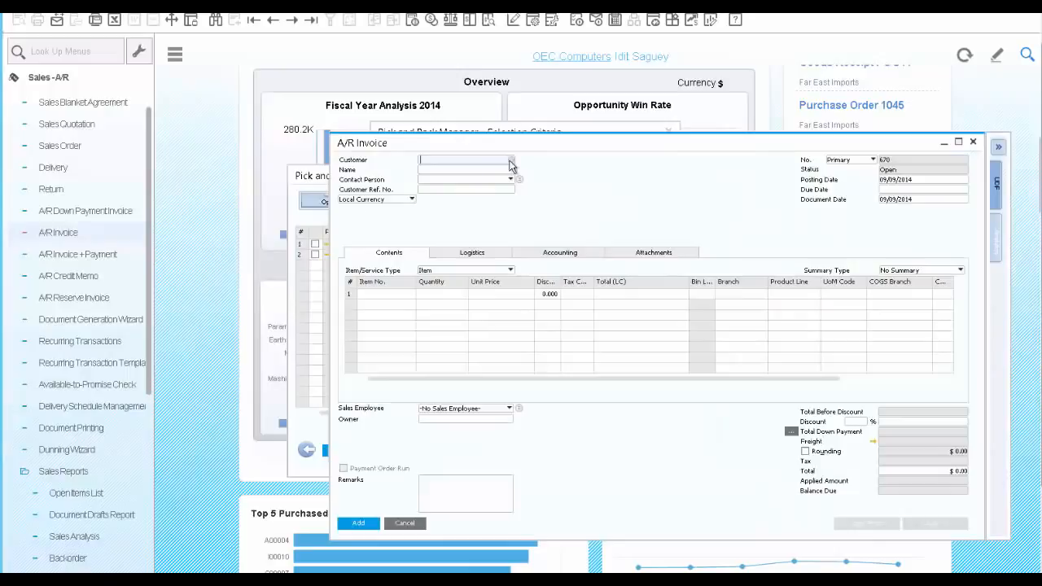
{"action": "left_click", "coordinate": [510, 162]}
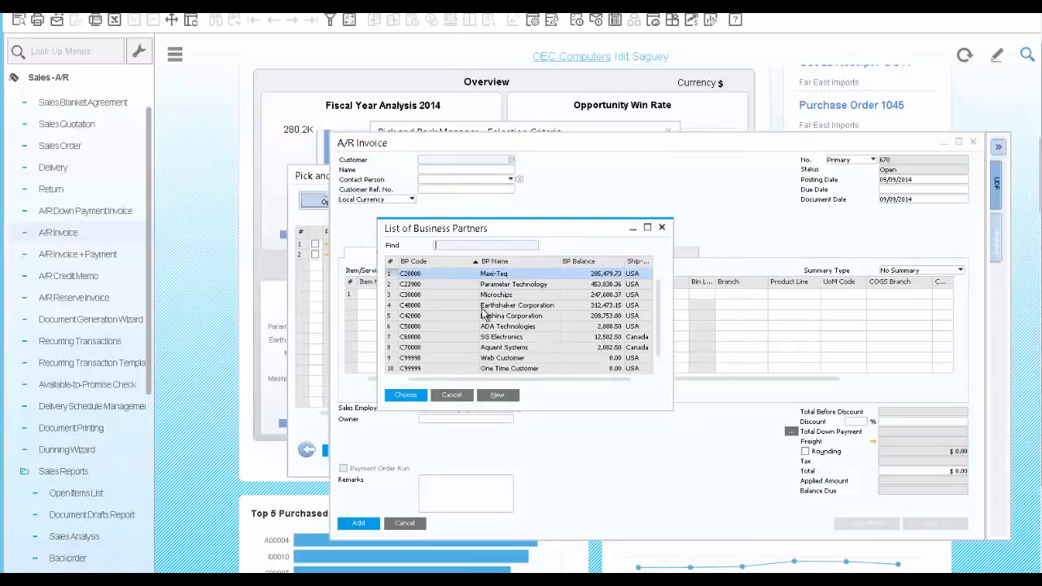
{"action": "left_click", "coordinate": [483, 308]}
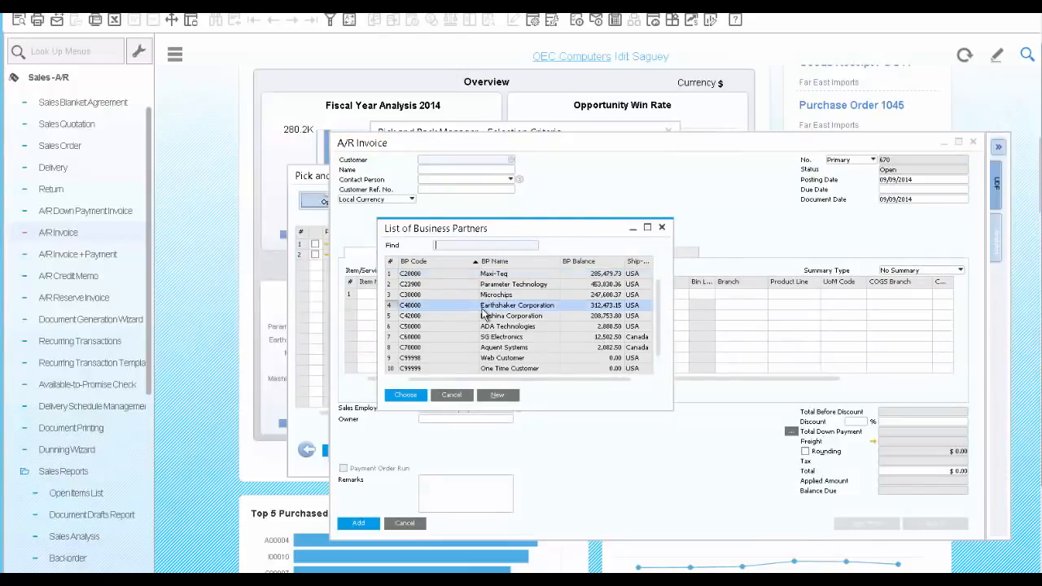
{"action": "left_click", "coordinate": [412, 395]}
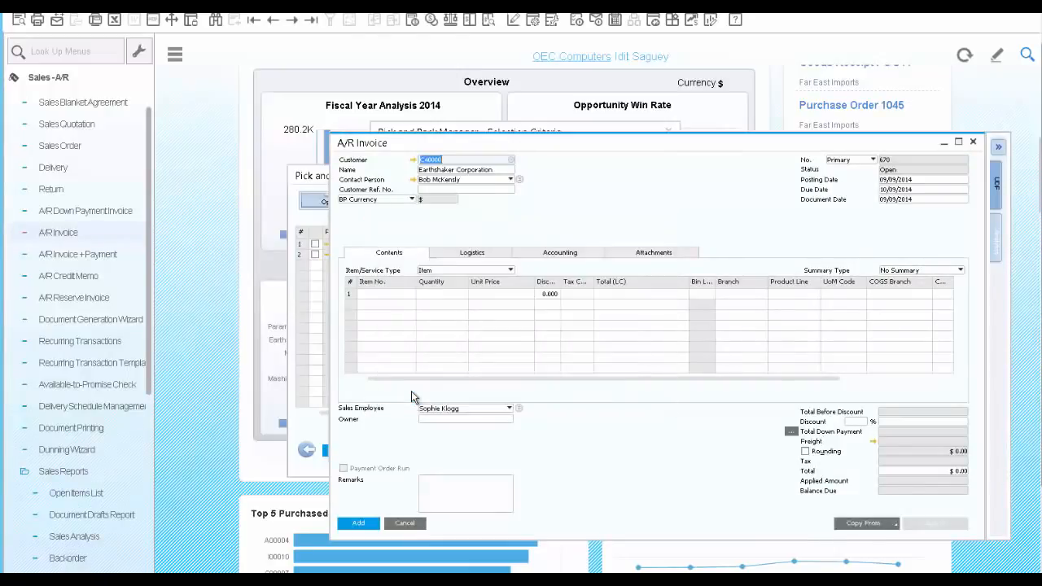
- Copy the two deliveries dated 09/09/2014 into the invoice, using current exchange rates and drawing all data, and add the invoice
{"action": "left_click", "coordinate": [895, 523]}
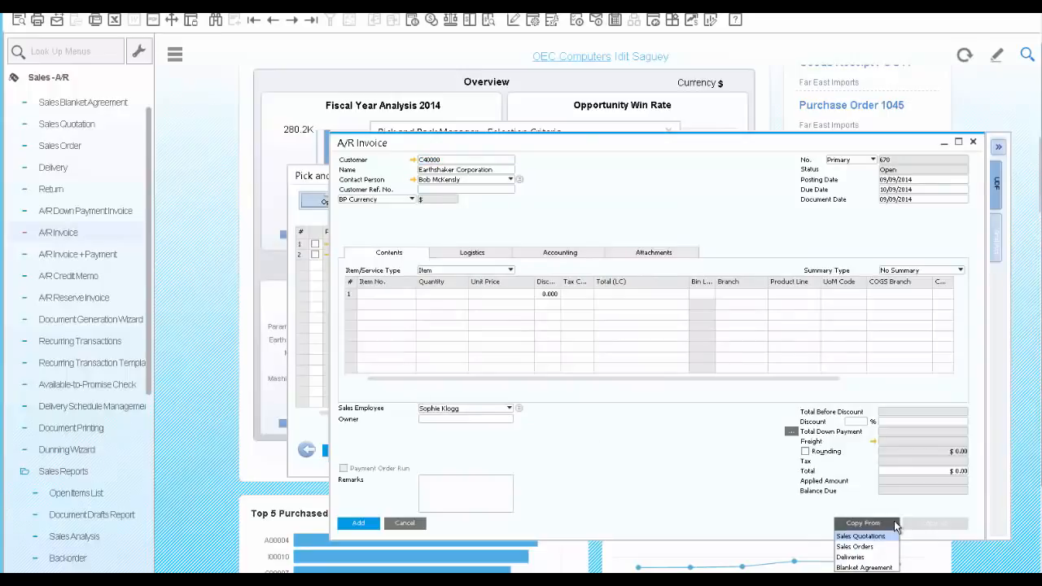
{"action": "left_click", "coordinate": [854, 558]}
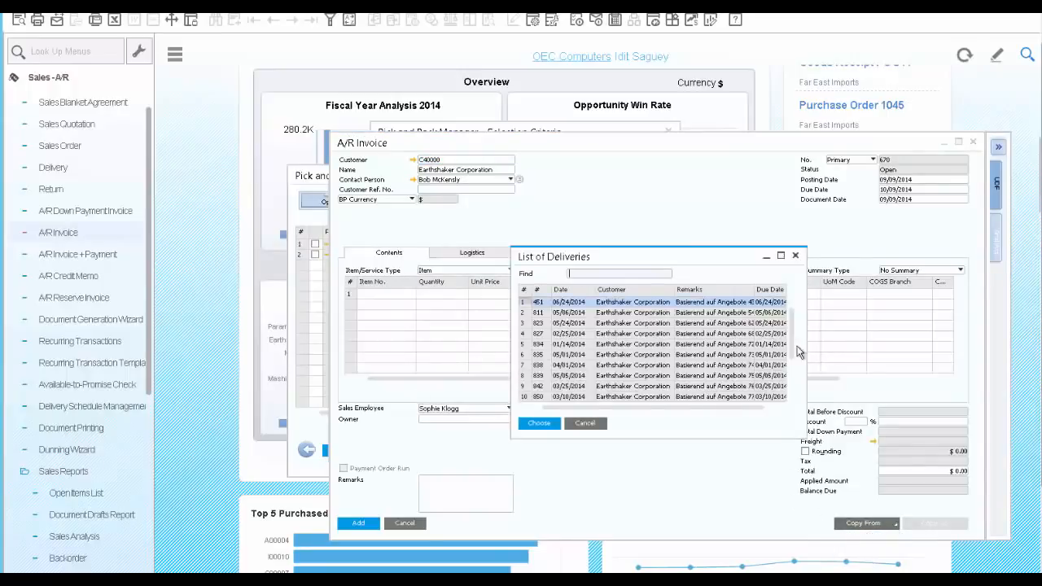
{"action": "left_click", "coordinate": [797, 373]}
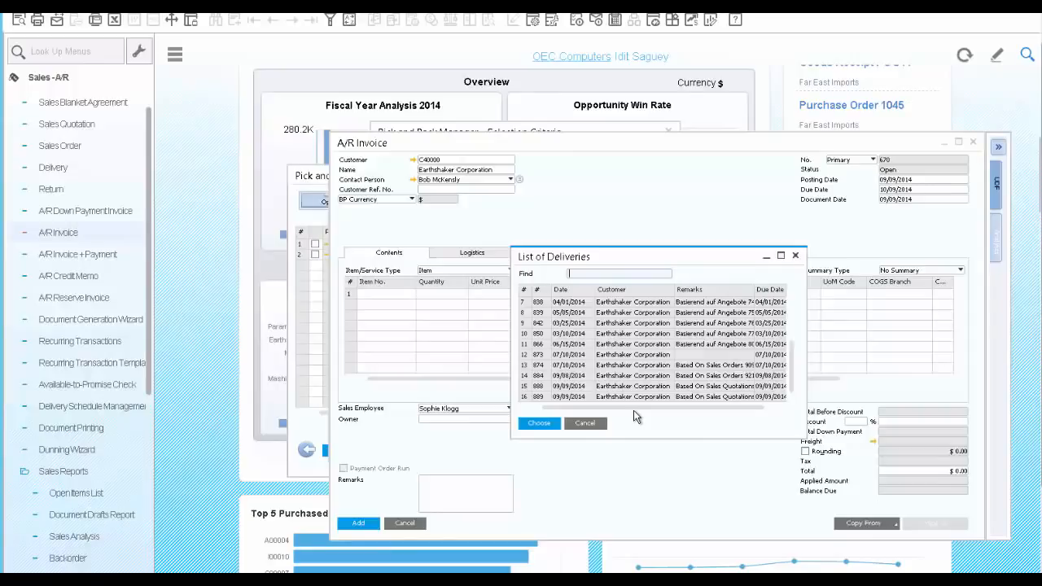
{"action": "left_click", "coordinate": [544, 388]}
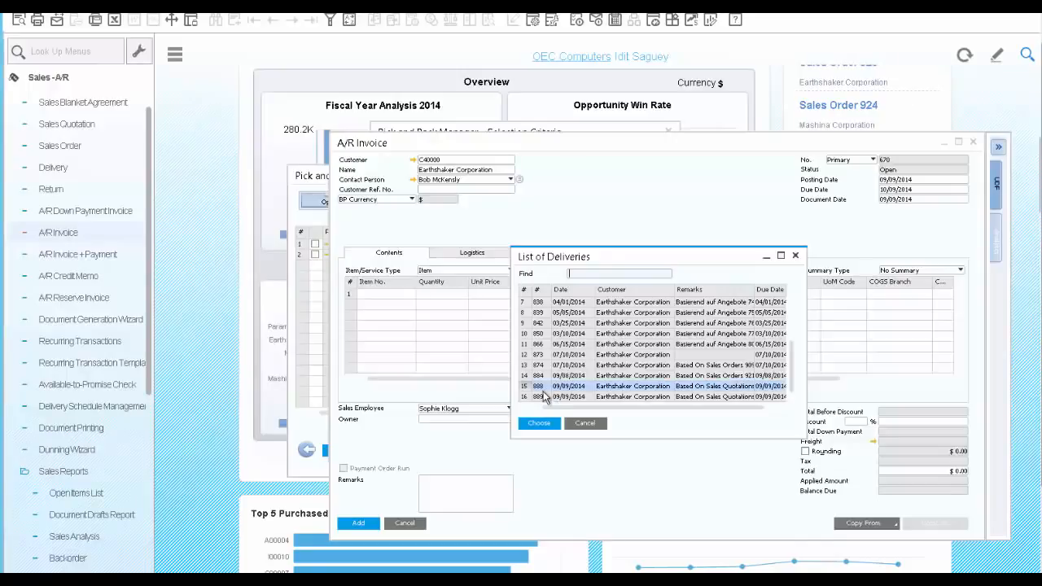
{"action": "left_click", "coordinate": [544, 397], "text": "shift"}
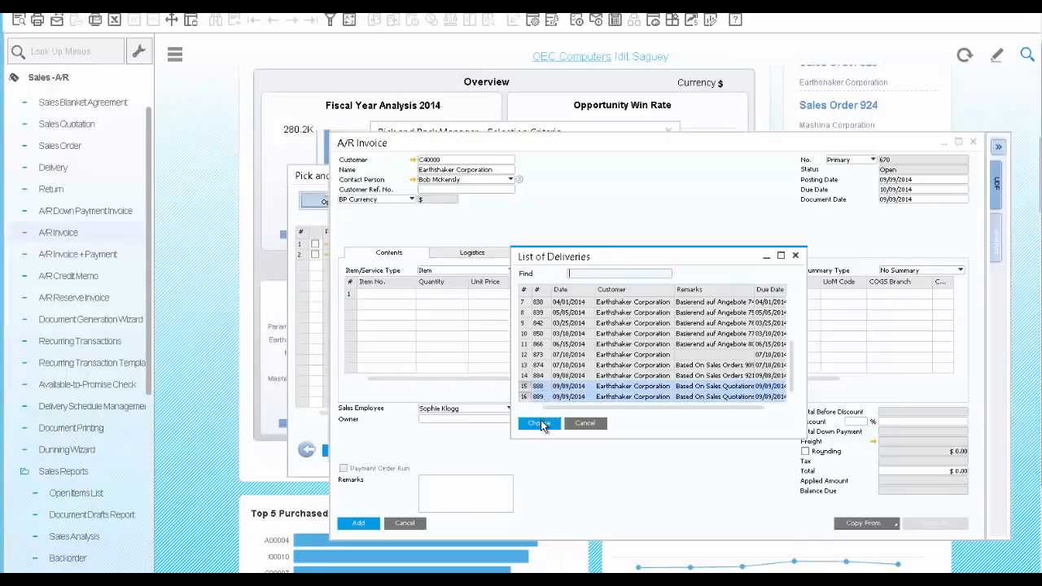
{"action": "left_click", "coordinate": [540, 424]}
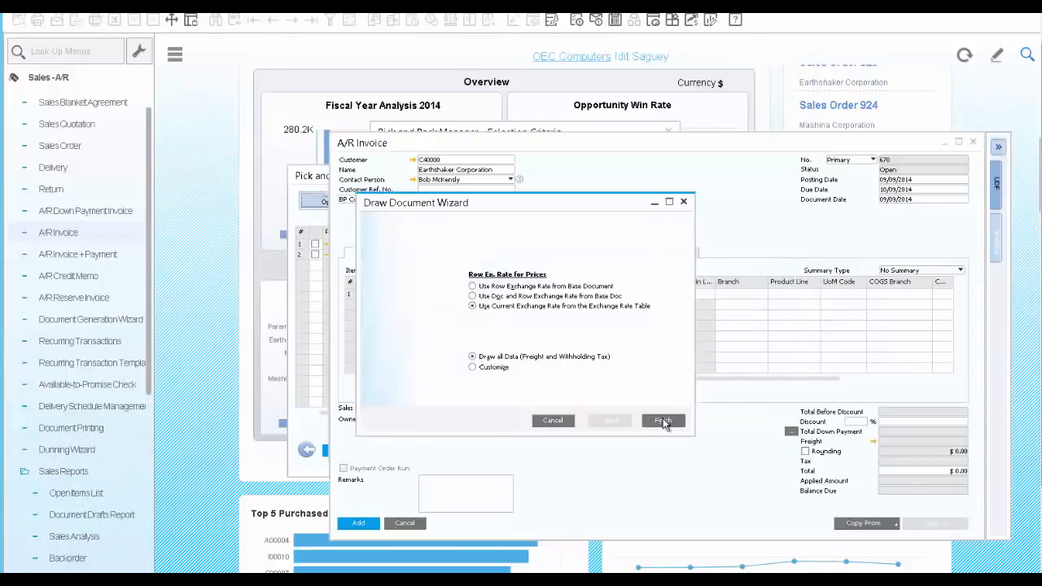
{"action": "left_click", "coordinate": [664, 422]}
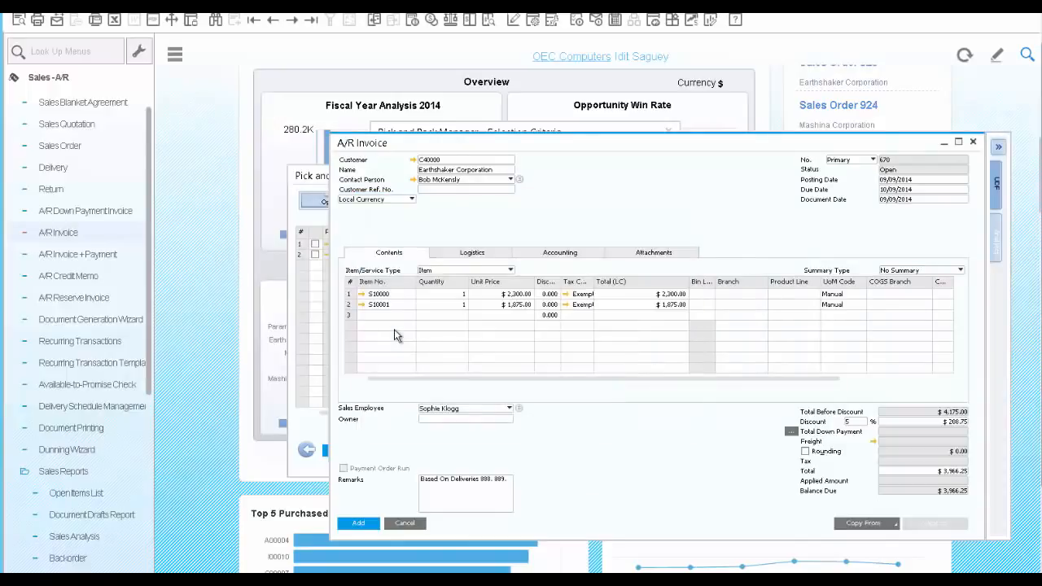
{"action": "left_click", "coordinate": [363, 526]}
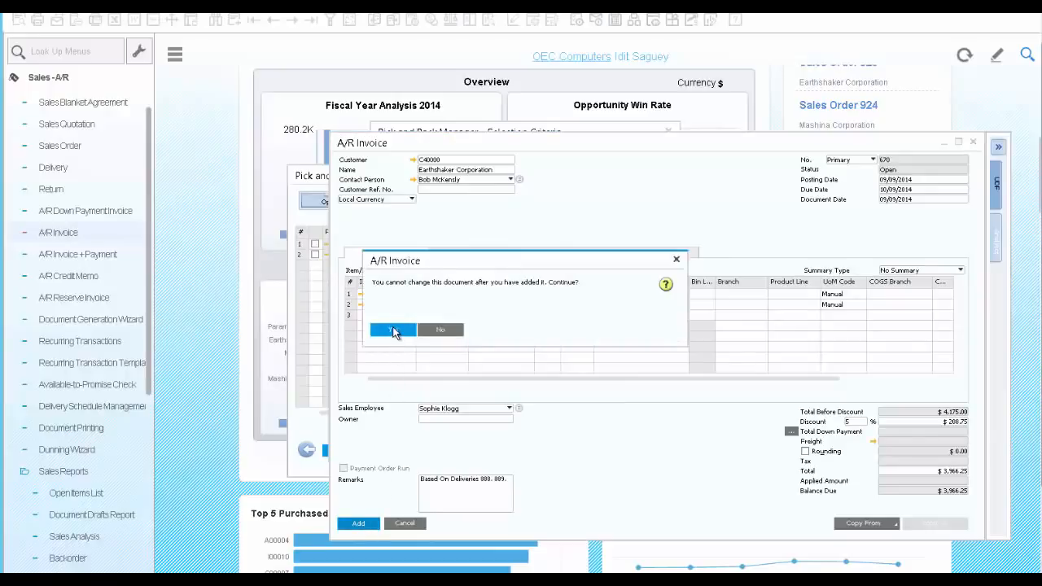
{"action": "left_click", "coordinate": [394, 330]}
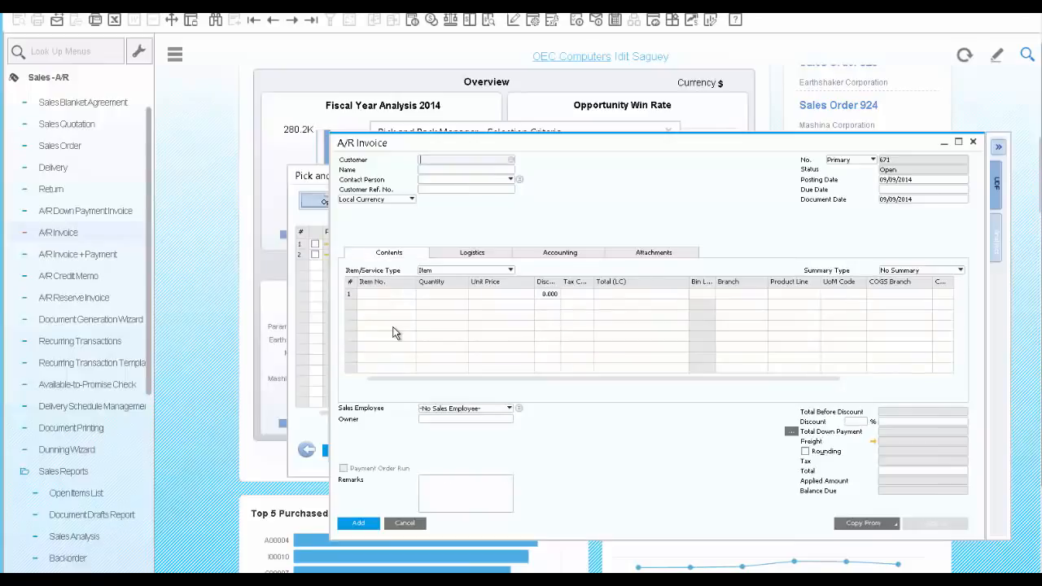
- Reopen the last A/R invoice and open its relationship map
{"action": "left_click", "coordinate": [312, 23]}
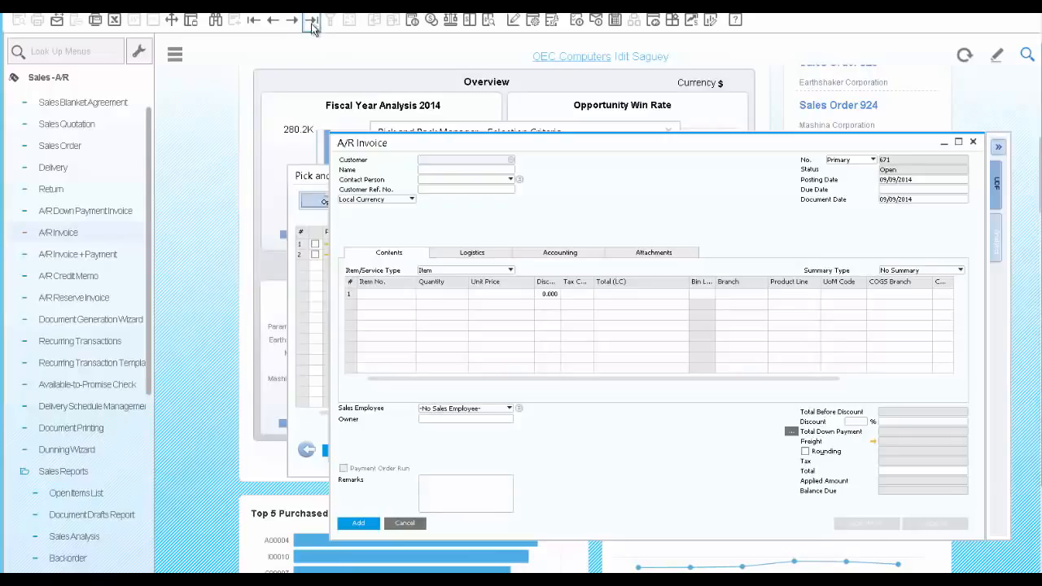
{"action": "right_click", "coordinate": [599, 205]}
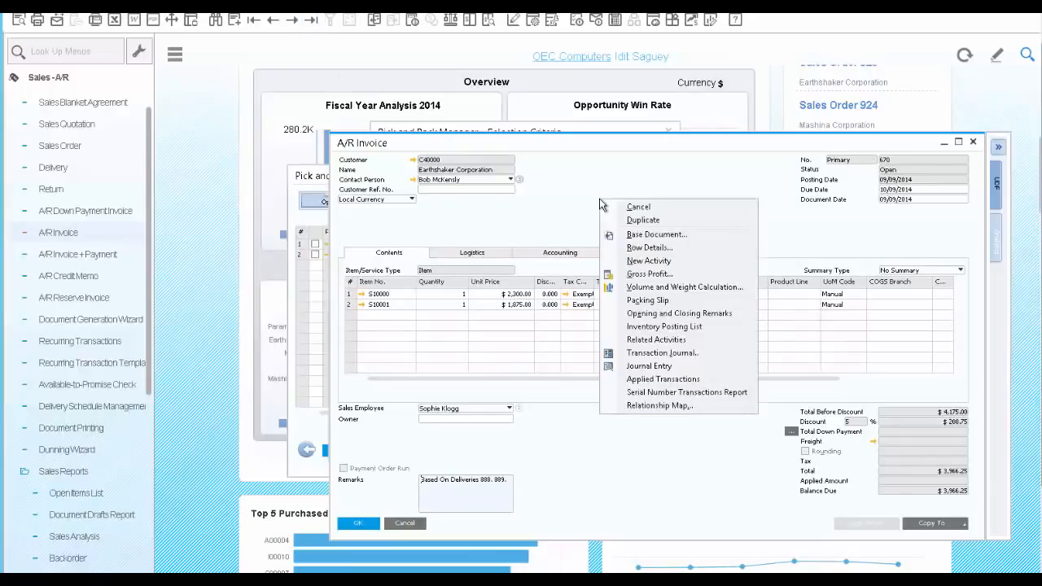
{"action": "left_click", "coordinate": [657, 405]}
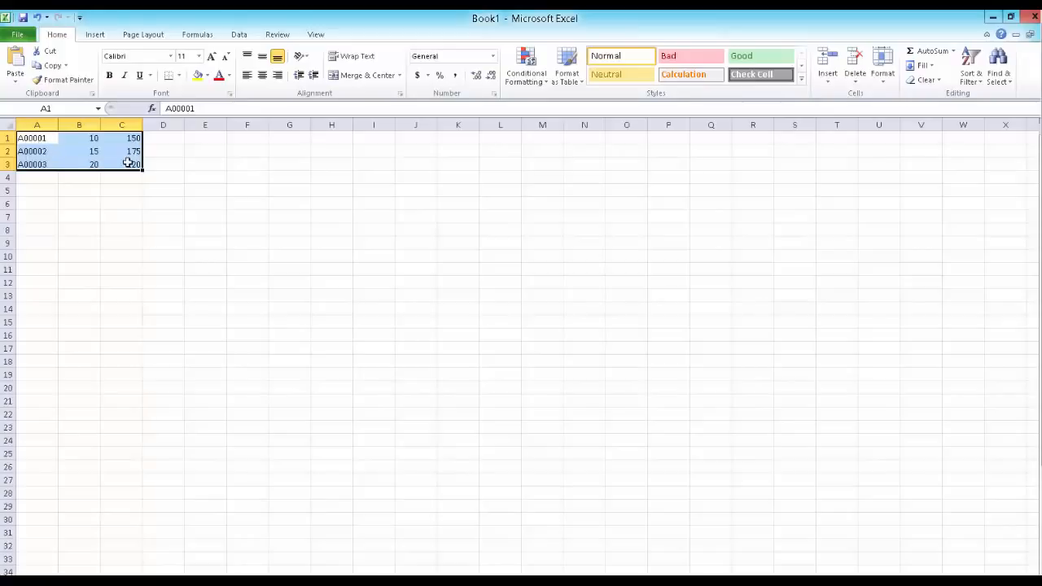
- Copy items A00001, A00002 and A00003 with quantities 10, 15, 20 and prices 150, 175, 120 from Excel into Parameter Technology's SAP Business One sales order
{"action": "key", "text": "ctrl+c"}
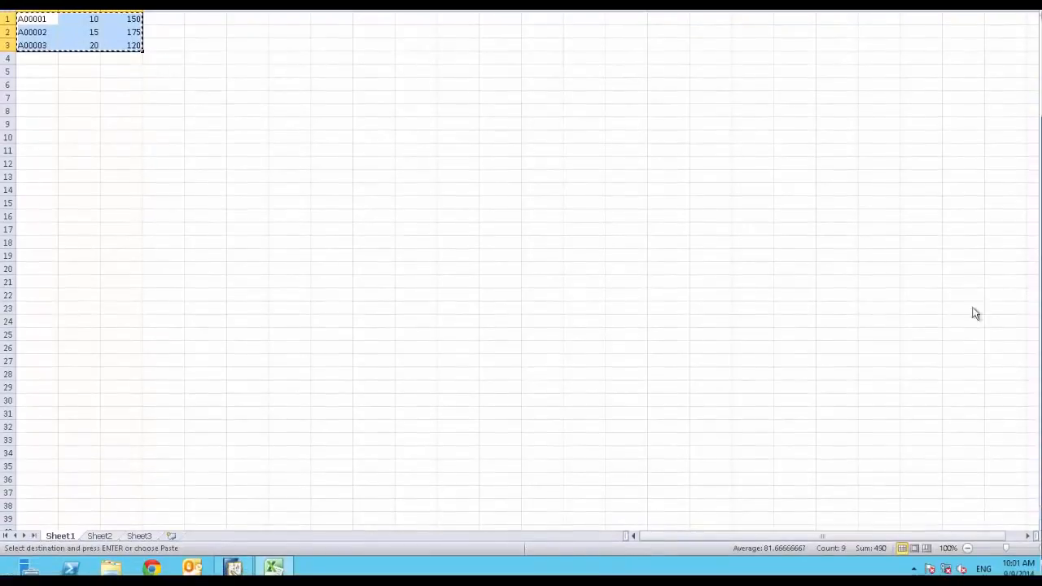
{"action": "left_click", "coordinate": [233, 567]}
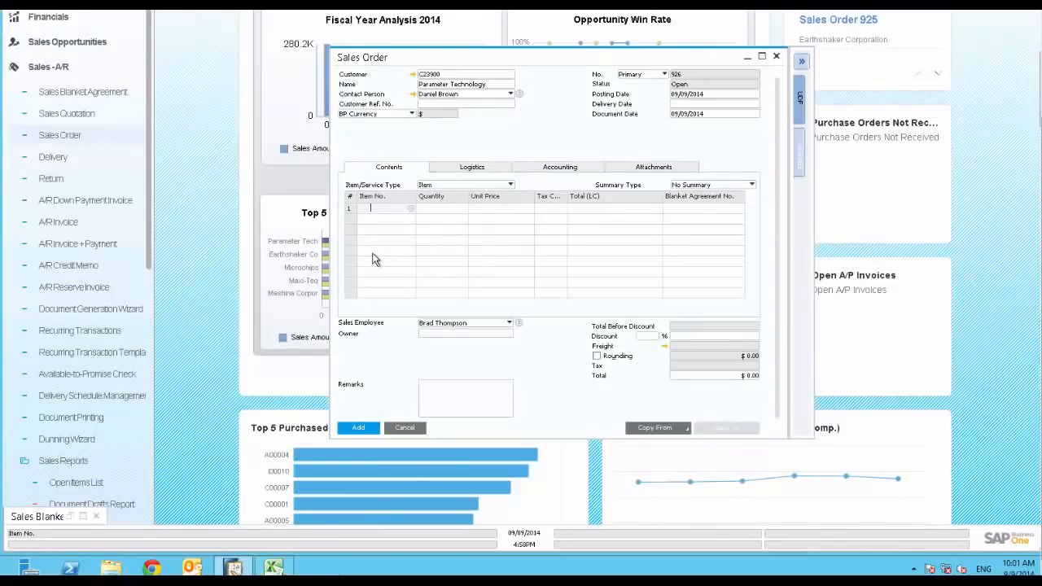
{"action": "key", "text": "ctrl+v"}
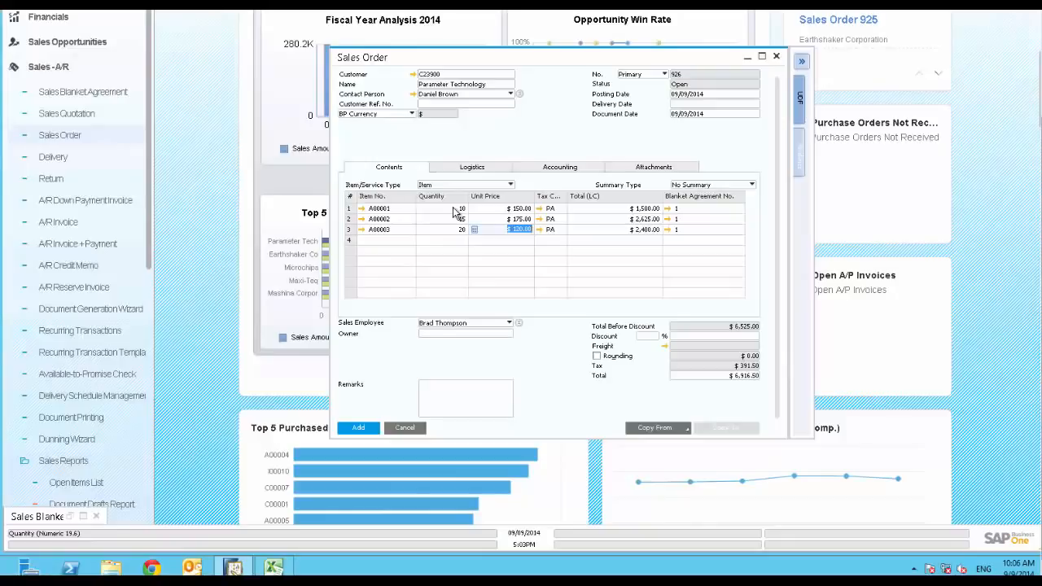
- Open the blanket agreement linked to the first order row and review its item details, the A00001 release schedule and its related documents
{"action": "left_click", "coordinate": [667, 210]}
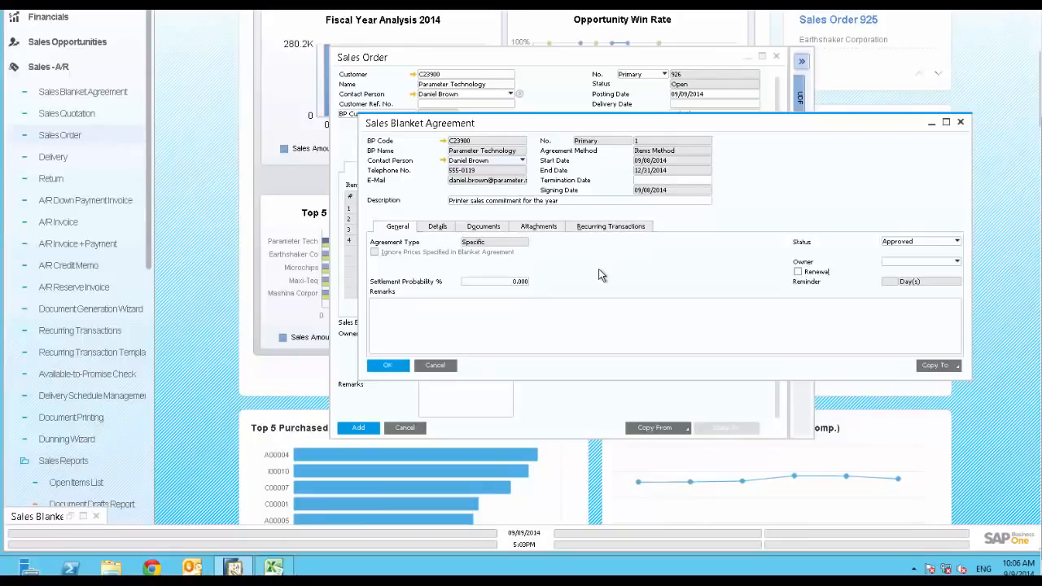
{"action": "left_click", "coordinate": [437, 227]}
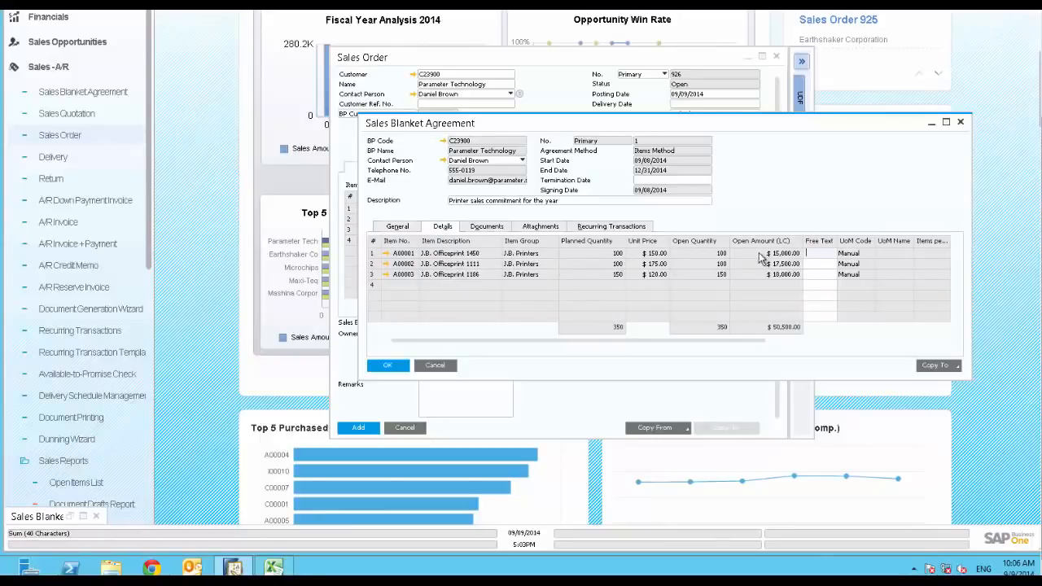
{"action": "double_click", "coordinate": [375, 258]}
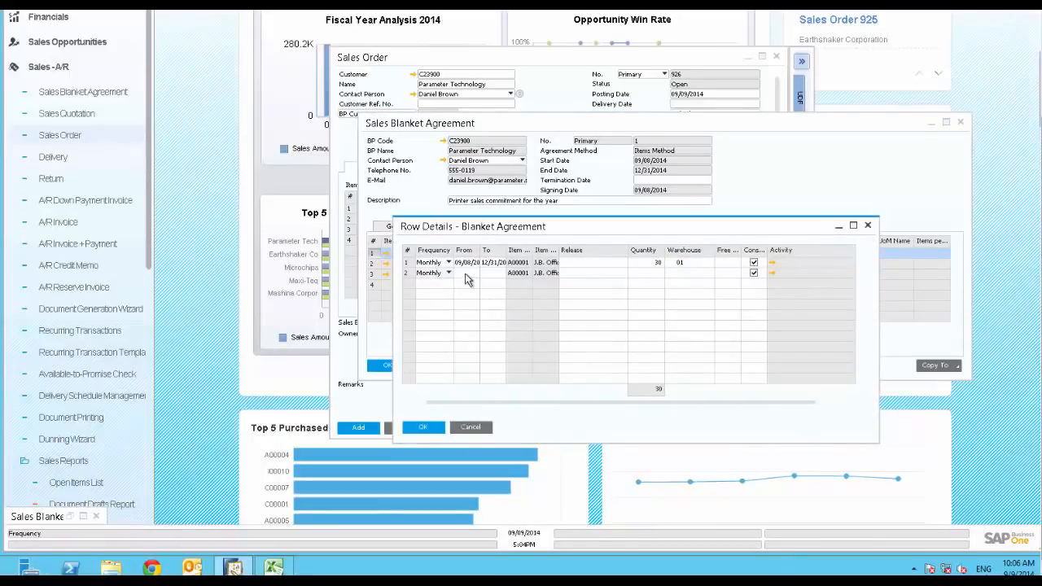
{"action": "left_click", "coordinate": [433, 425]}
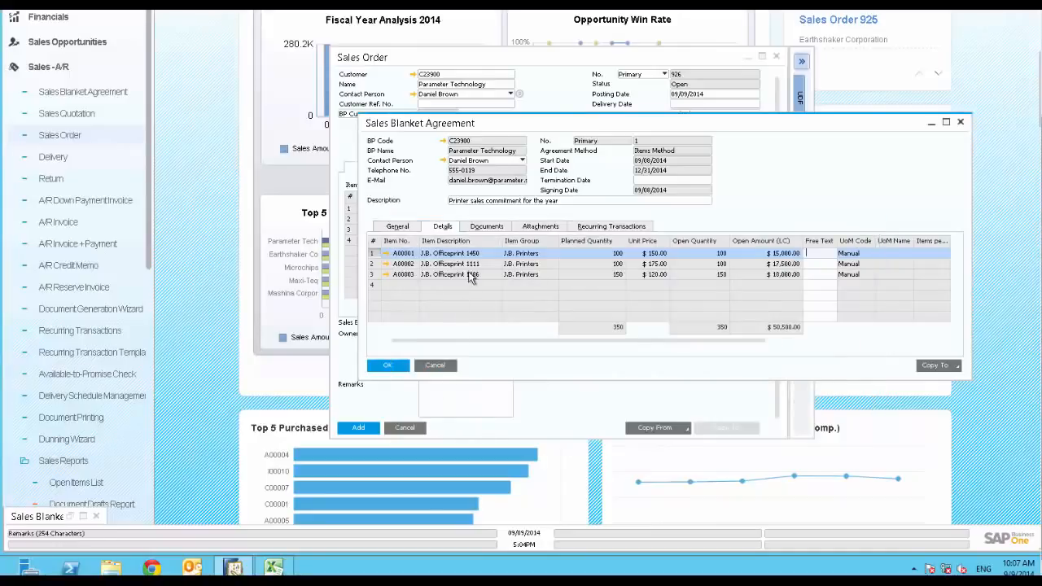
{"action": "left_click", "coordinate": [484, 228]}
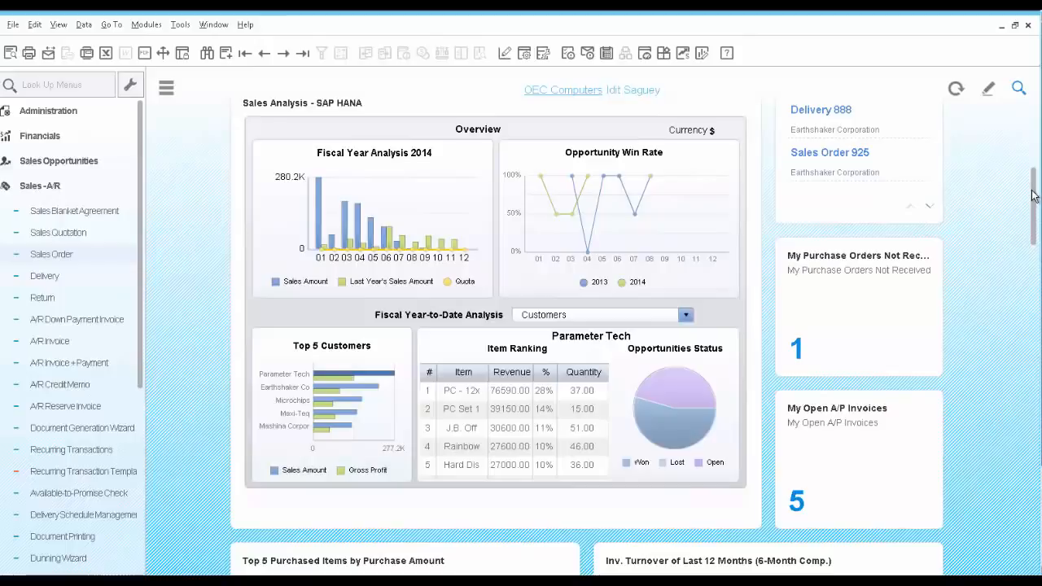
- Review the Sales Analysis dashboard's top customers, and switch the fiscal year-to-date analysis to Sales Employees to inspect the top employee's customer ranking
{"action": "mouse_move", "coordinate": [1033, 195]}
{"action": "left_mouse_down"}
{"action": "mouse_move", "coordinate": [1039, 395]}
{"action": "mouse_move", "coordinate": [1034, 187]}
{"action": "left_mouse_up"}
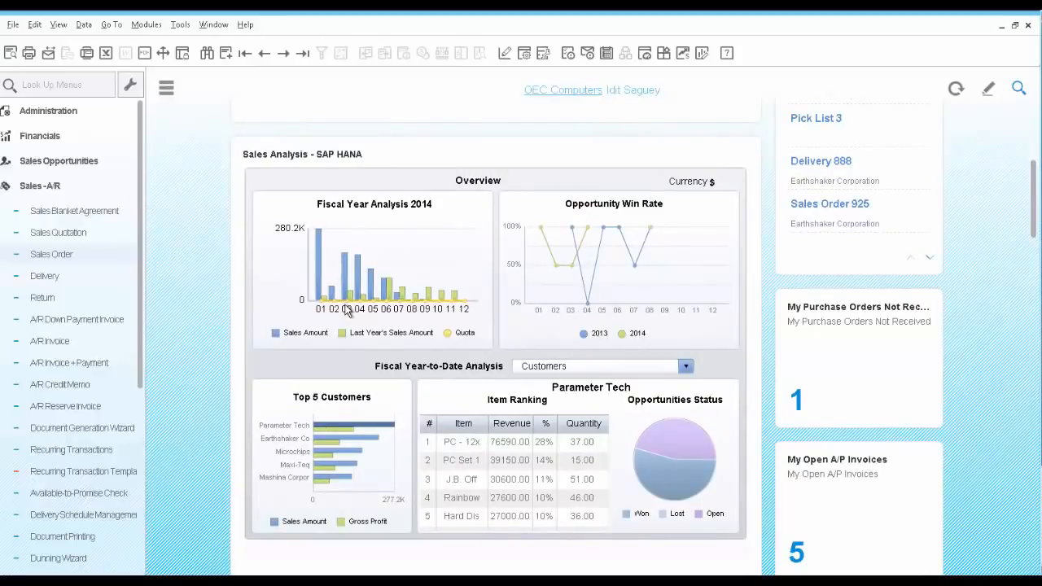
{"action": "mouse_move", "coordinate": [350, 307]}
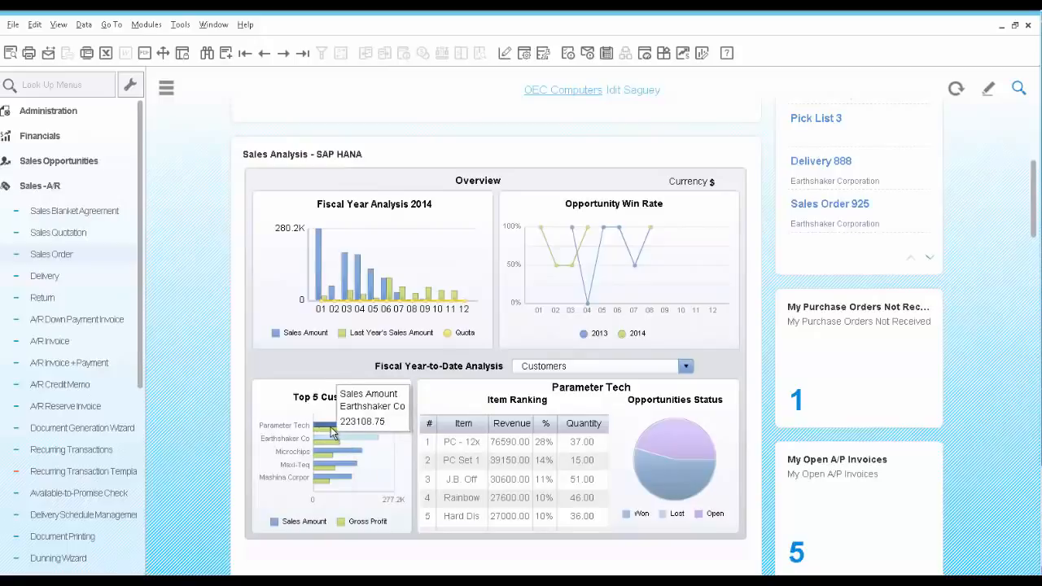
{"action": "mouse_move", "coordinate": [331, 434]}
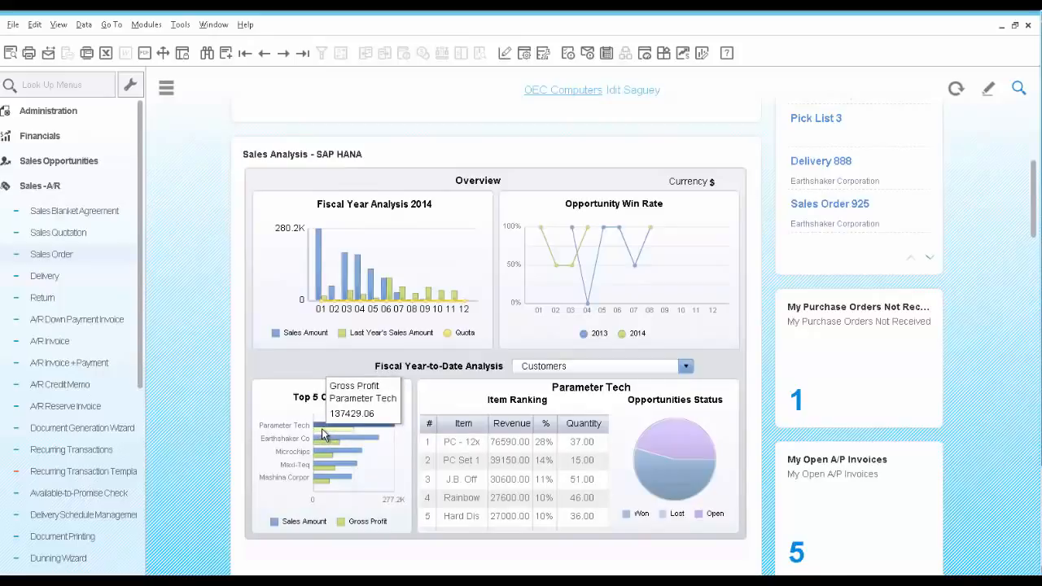
{"action": "left_click", "coordinate": [579, 368]}
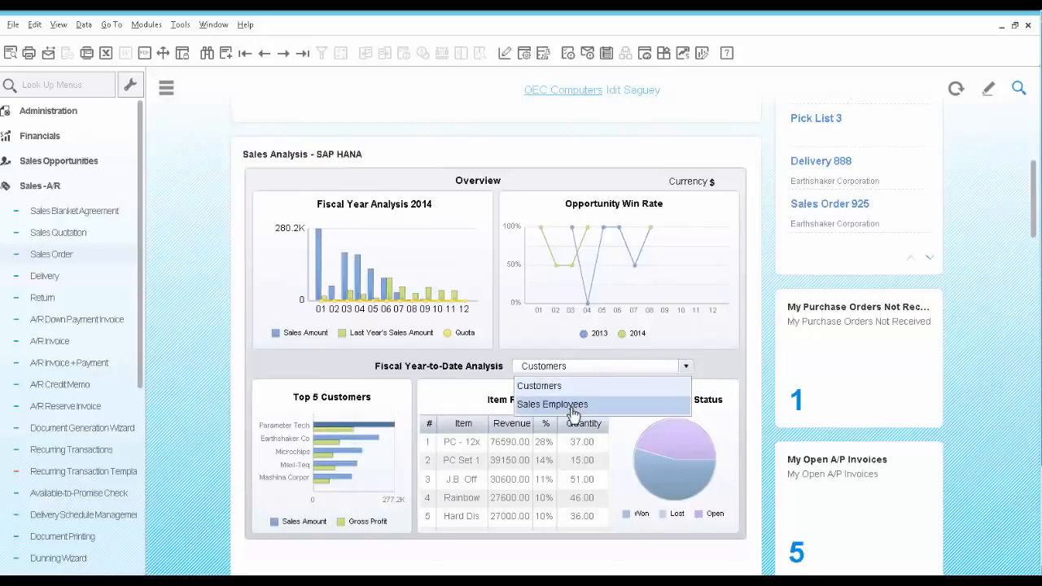
{"action": "left_click", "coordinate": [575, 405]}
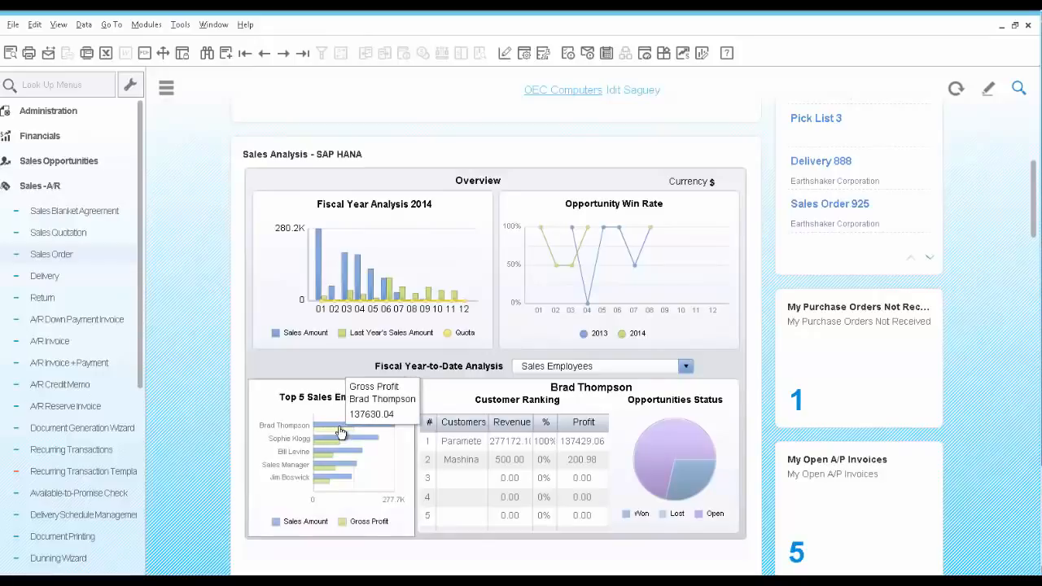
{"action": "left_click", "coordinate": [458, 447]}
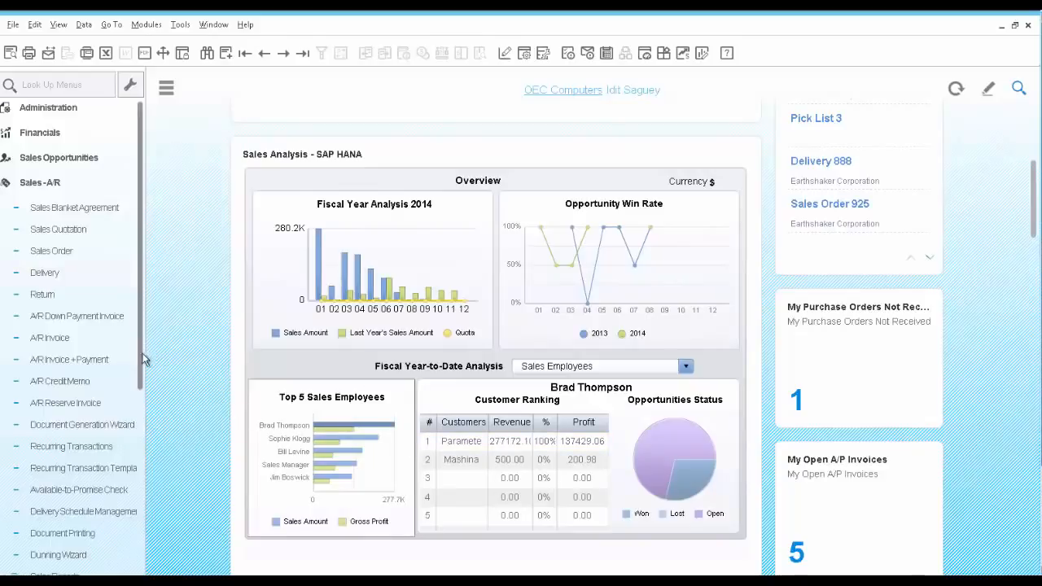
- Run the SP Commission by Invoices report for the top sales employee from 01/01/2014 to 09/08/2014 and enlarge its window to show the Sum_Commissions column
{"action": "scroll", "coordinate": [139, 426], "scroll_direction": "down", "scroll_amount": 3}
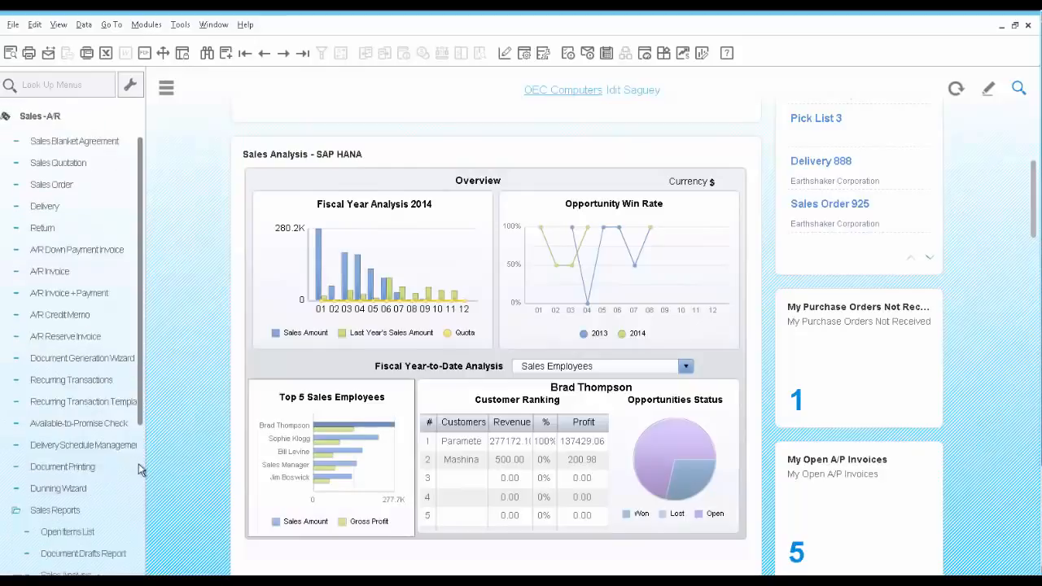
{"action": "scroll", "coordinate": [139, 470], "scroll_direction": "down", "scroll_amount": 8}
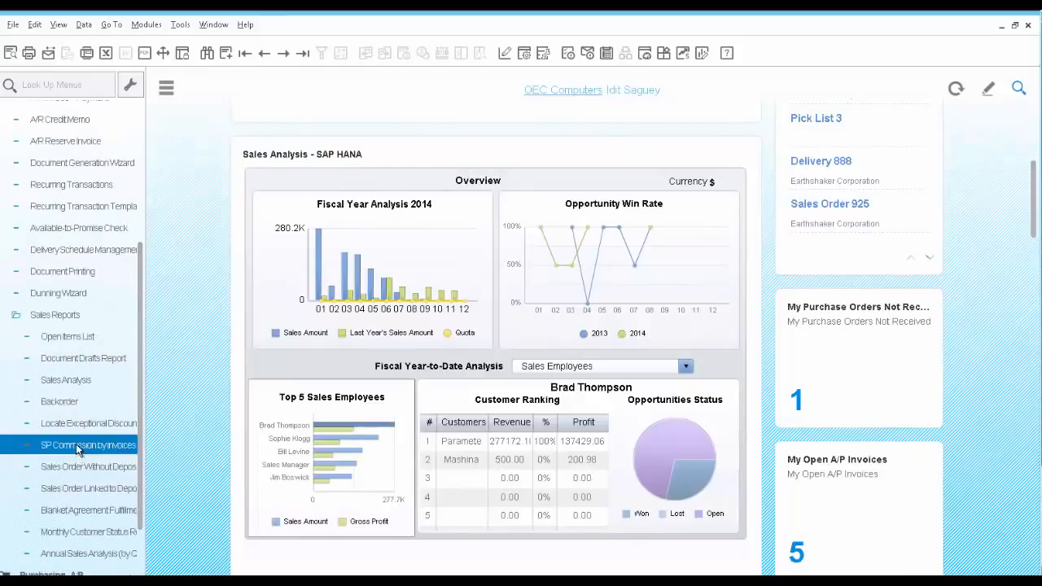
{"action": "left_click", "coordinate": [77, 447]}
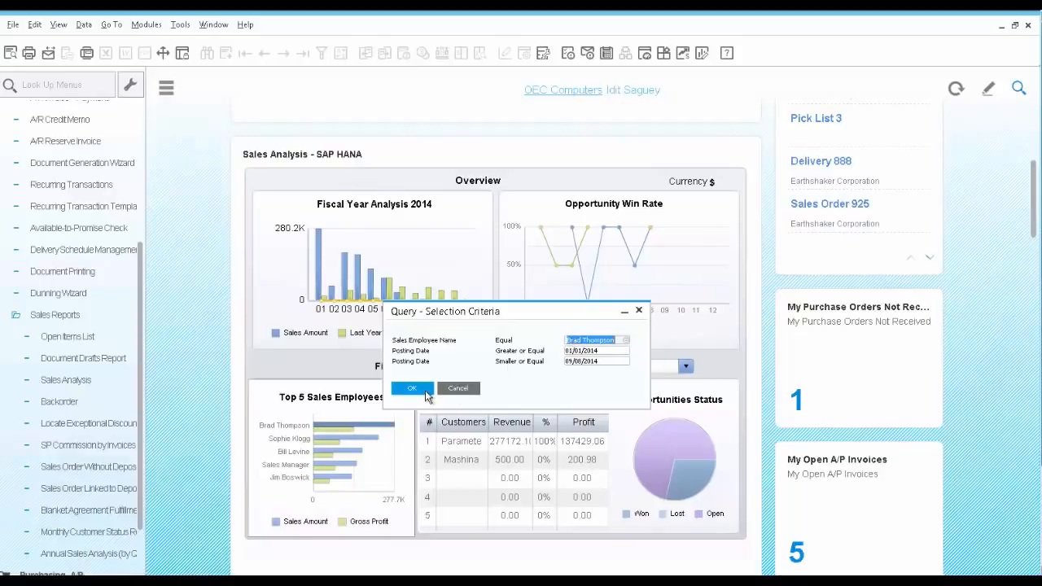
{"action": "left_click", "coordinate": [412, 388]}
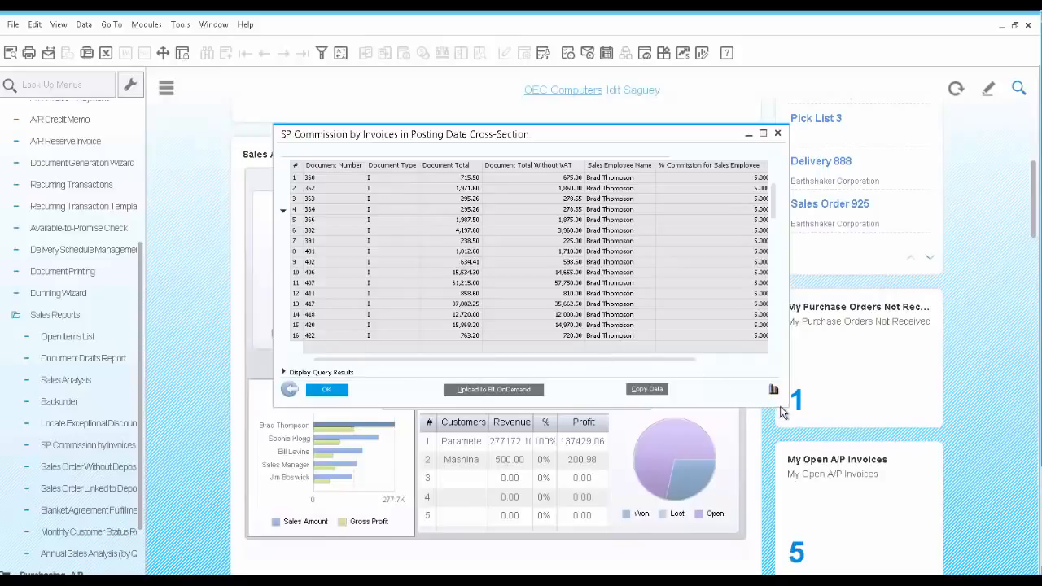
{"action": "left_click_drag", "start_coordinate": [782, 409], "coordinate": [842, 434]}
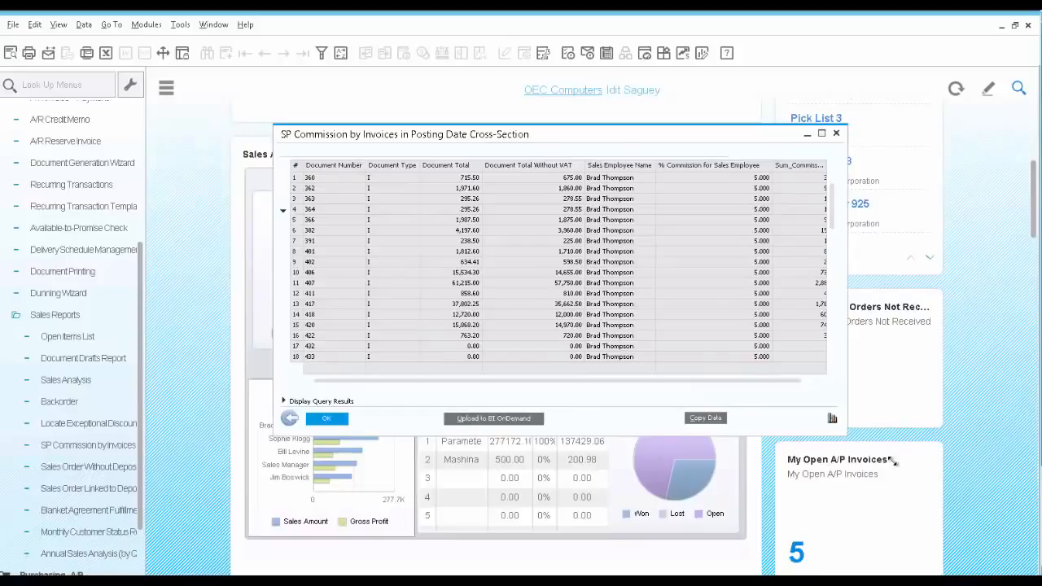
{"action": "left_click_drag", "start_coordinate": [893, 461], "coordinate": [928, 474]}
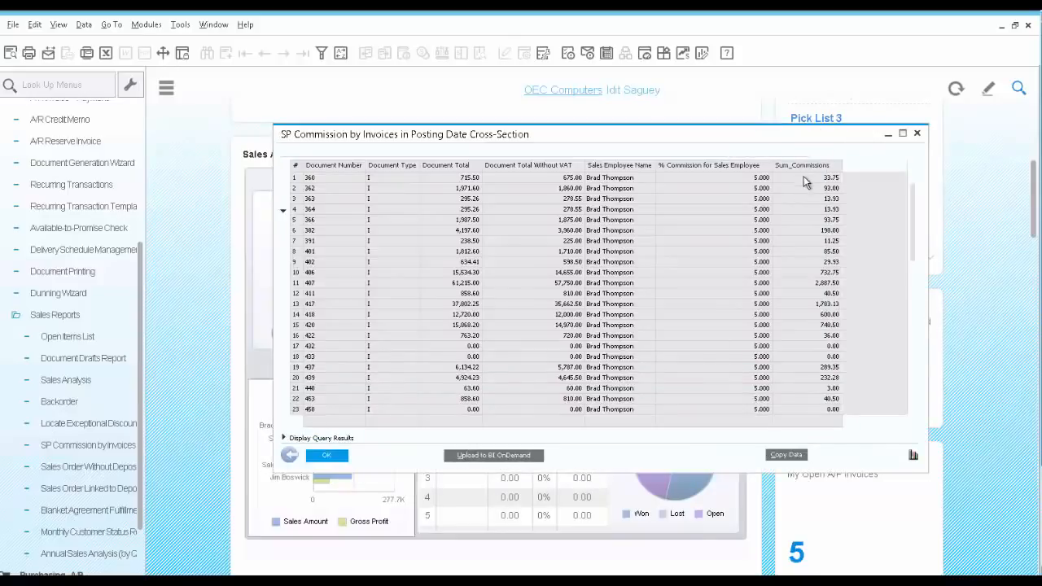